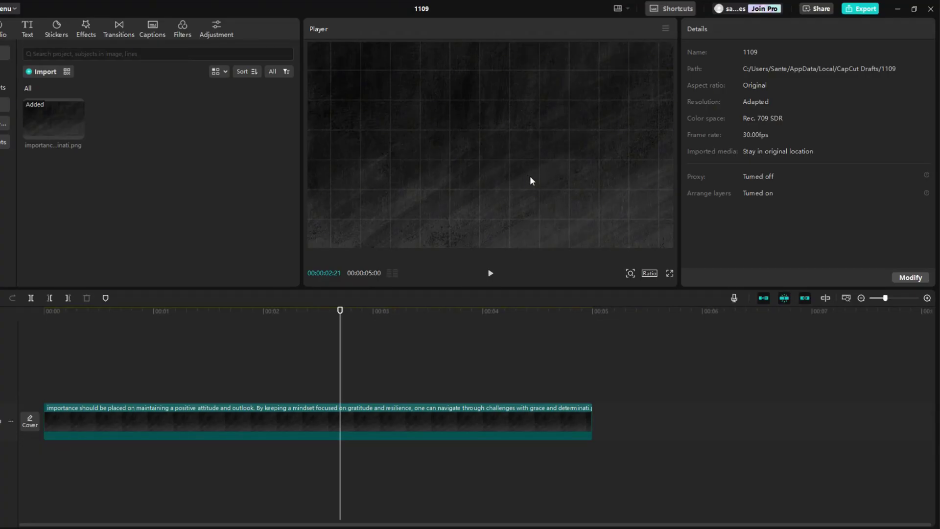
Add a default text clip and retype it as 'pop up'.
left_click(28, 30)
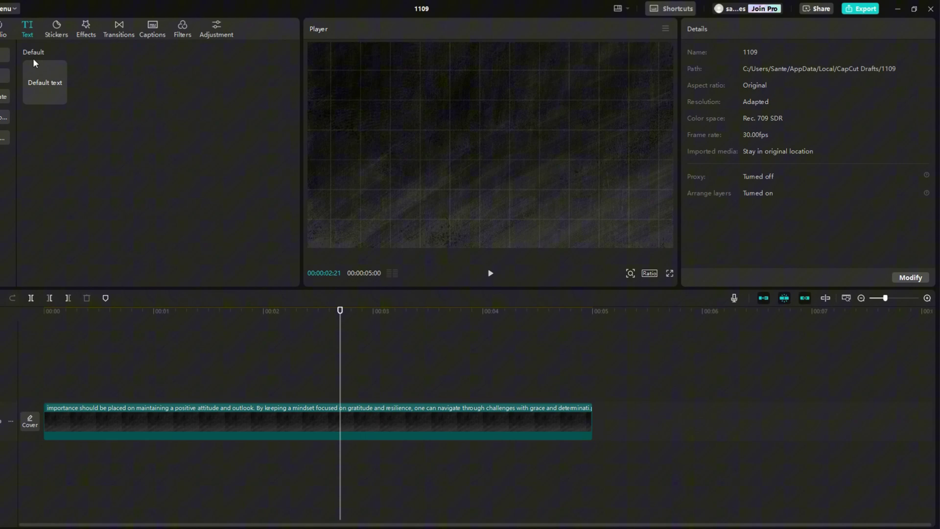
left_click(61, 99)
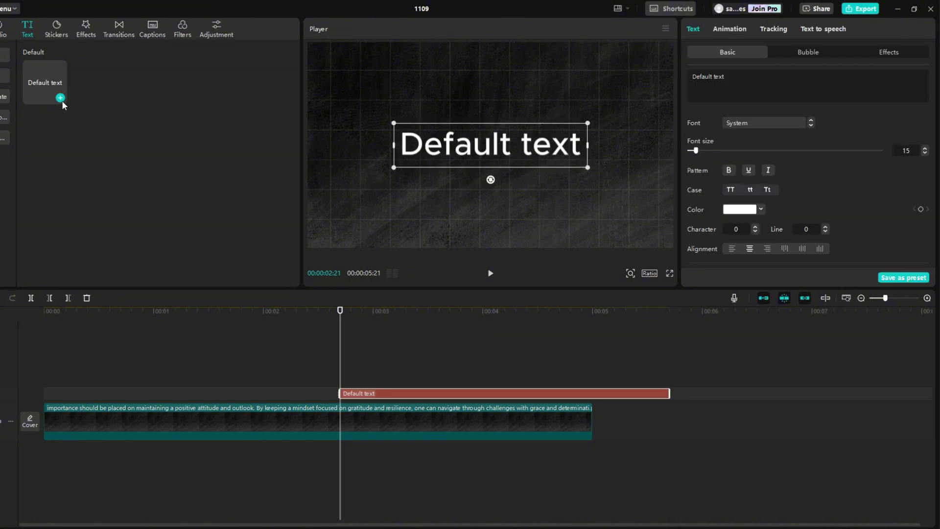
left_click(751, 74)
type("pop up")
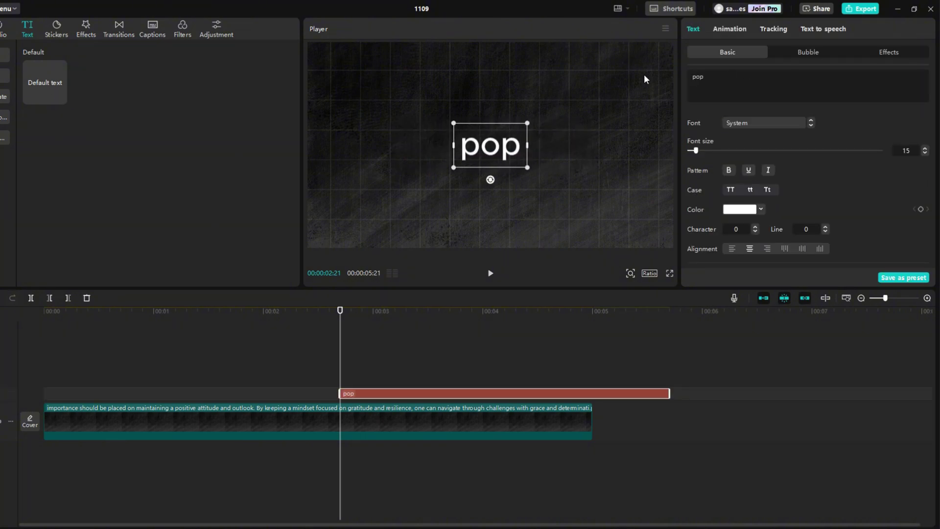
Set the 'pop up' text in Rubik-Bold and enlarge it in the preview.
left_click(771, 122)
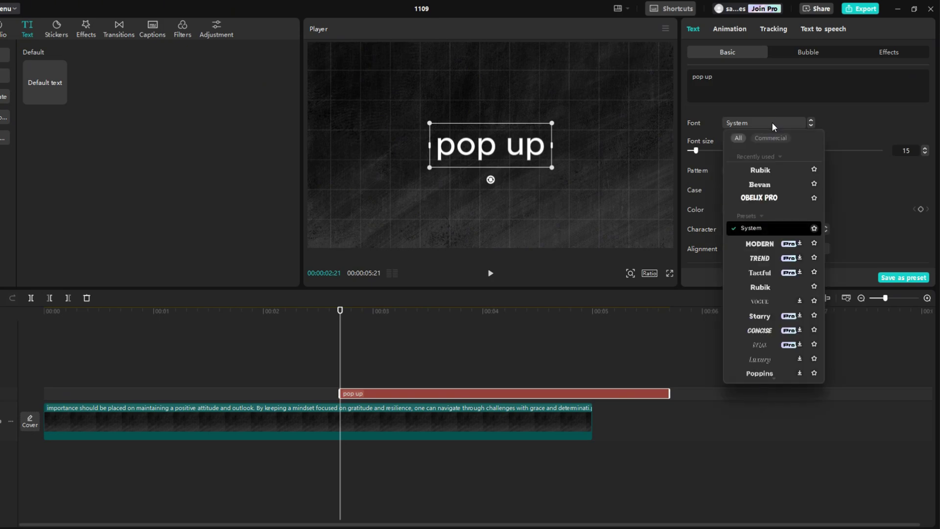
left_click(770, 171)
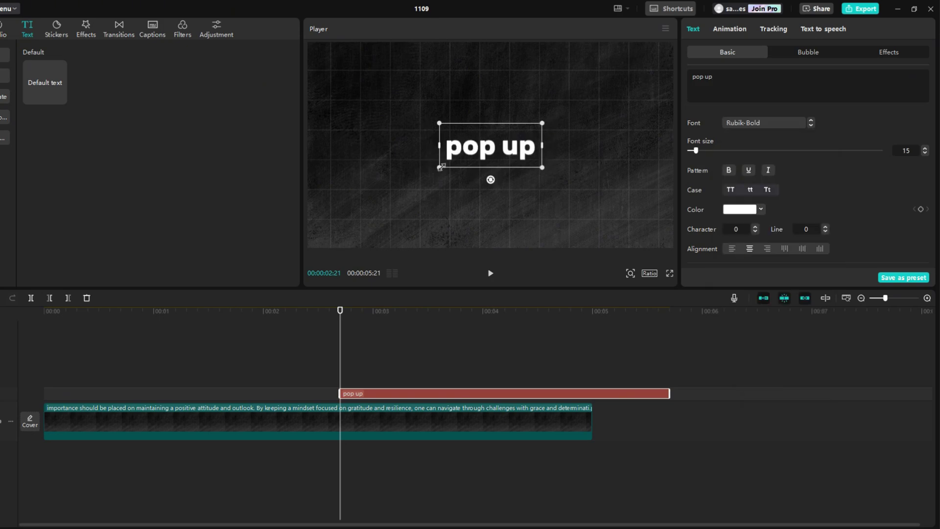
left_click_drag(440, 168, 409, 181)
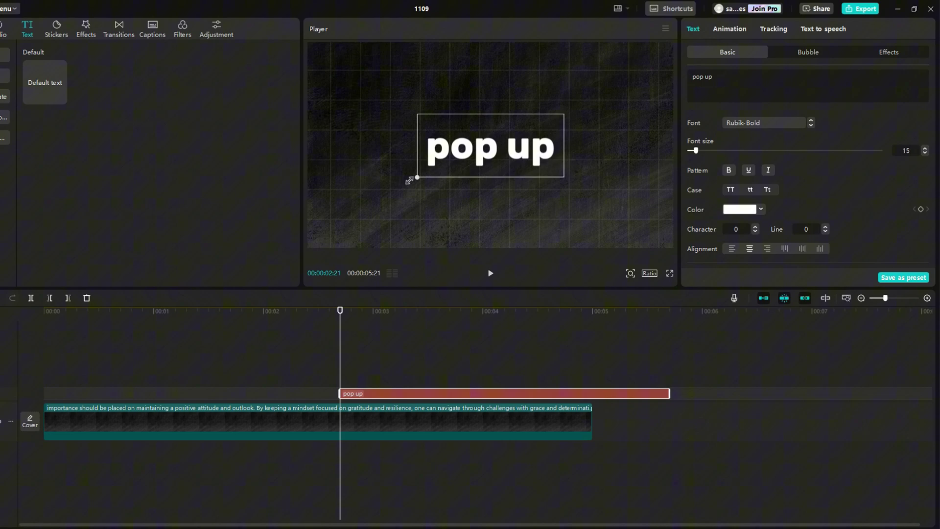
Give 'pop up' a Bounce In entrance, shorten it to the playhead and move it to 0s.
left_click(728, 28)
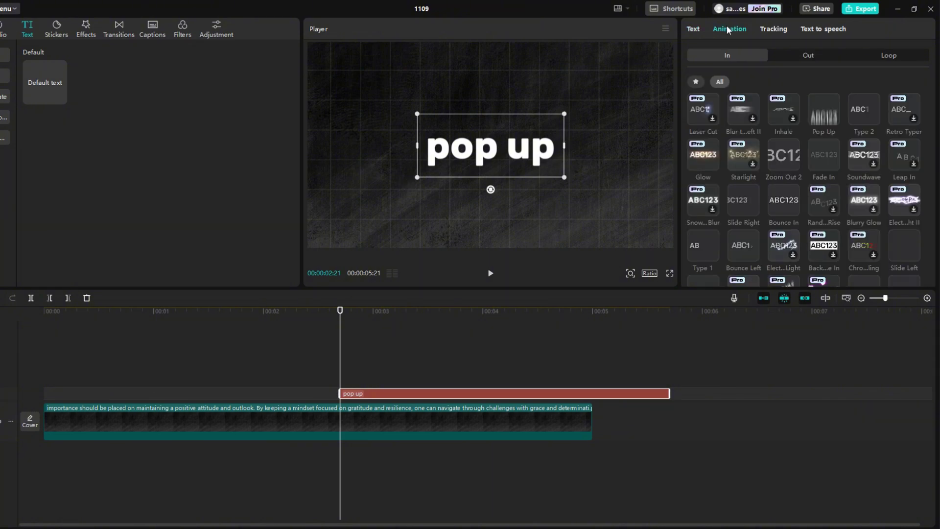
left_click(783, 196)
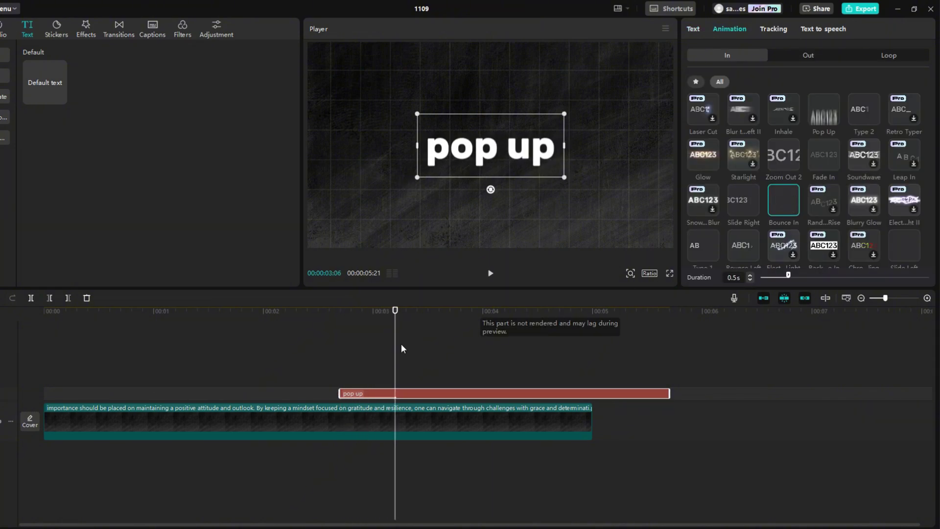
left_click_drag(670, 394, 394, 388)
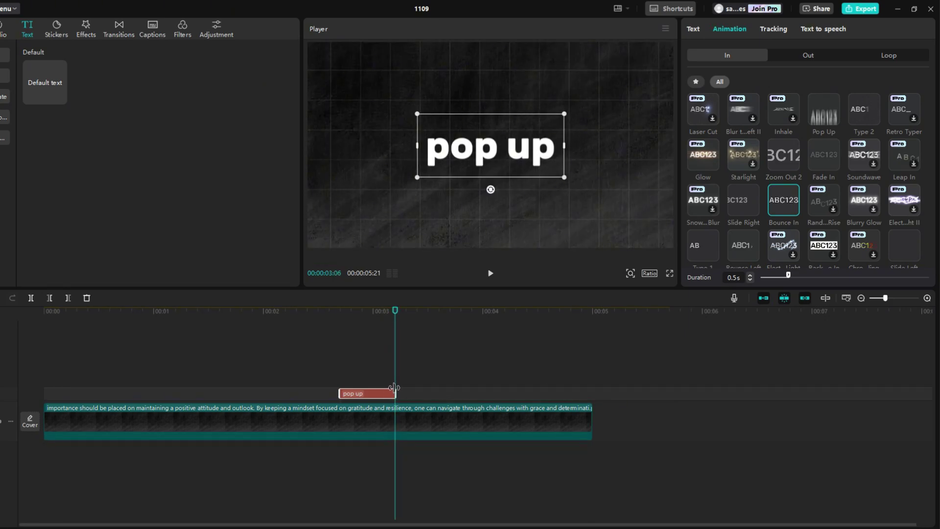
left_click_drag(364, 393, 119, 394)
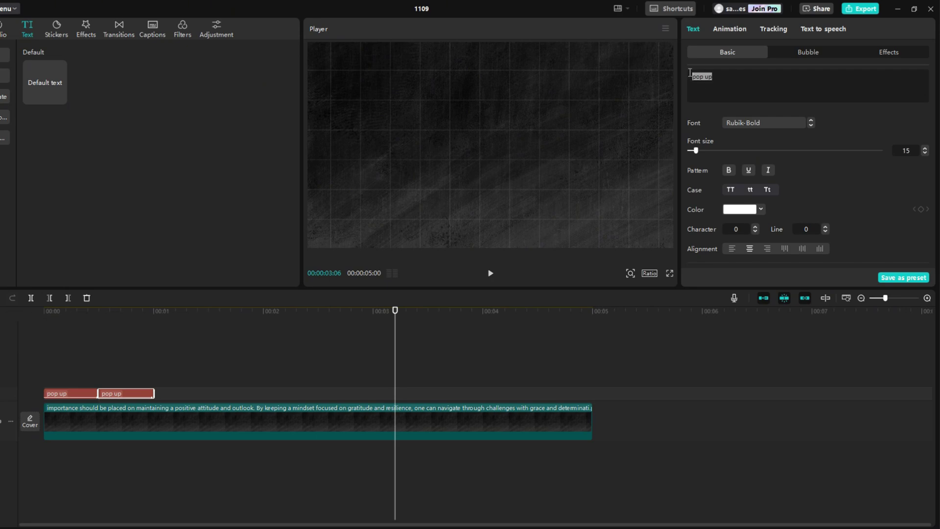
Add duplicate clips reading 'effect', 'in' and 'CapCut' right after 'pop up'.
type("effect")
left_click_drag(145, 394, 228, 394)
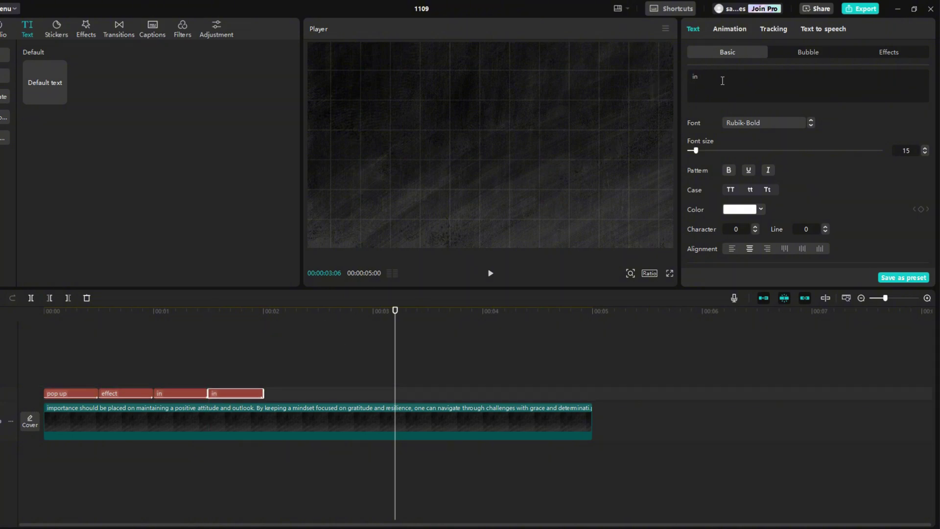
type("CapCut")
Select all four text clips and increase their font size together.
left_click(66, 315)
left_click_drag(84, 371, 251, 392)
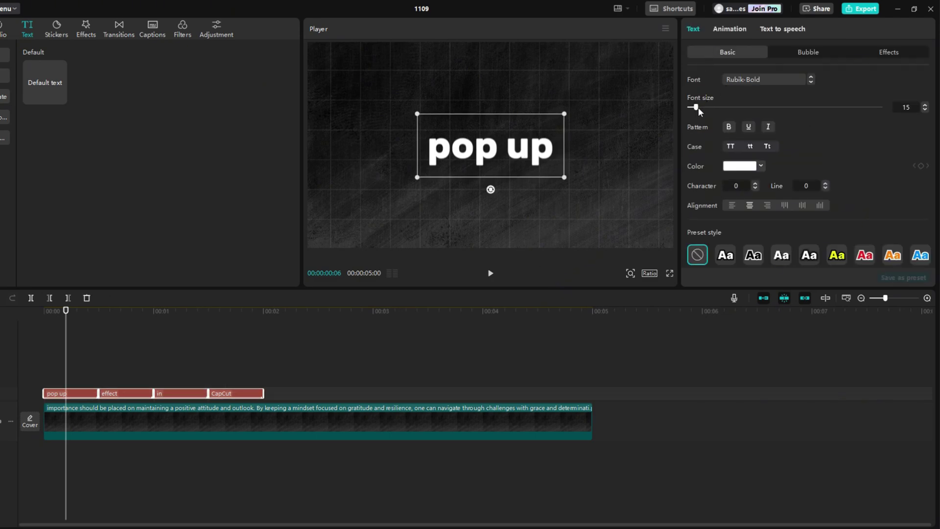
left_click_drag(698, 108, 710, 108)
Preview the sequence, then copy and paste the four text clips later on the track.
left_click(490, 273)
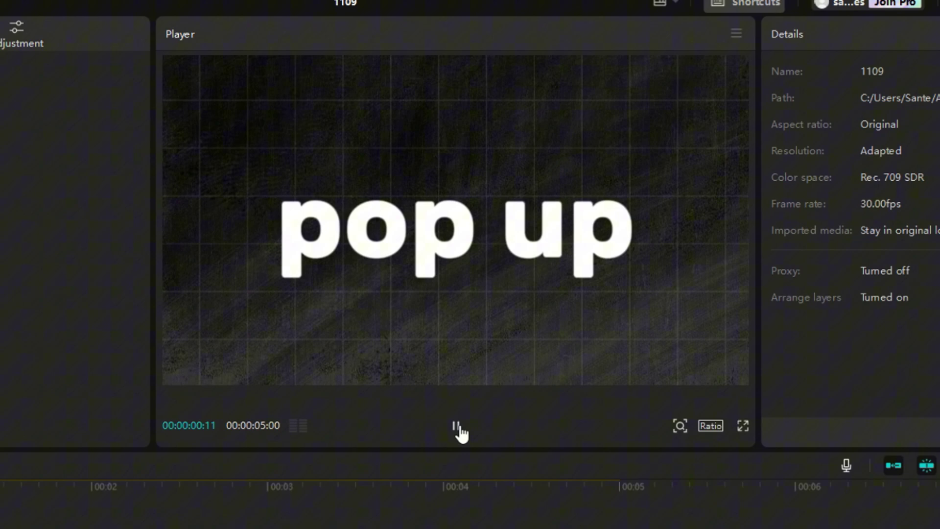
left_click(456, 427)
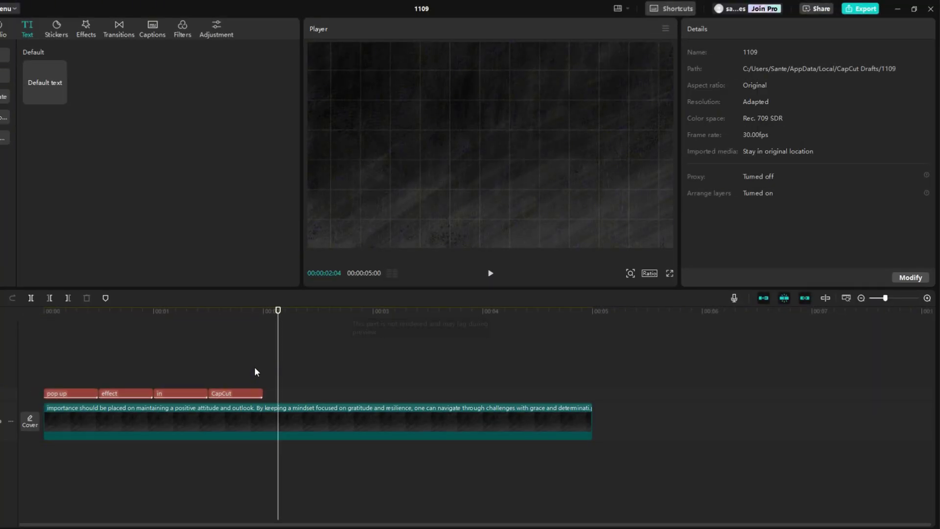
left_click_drag(186, 381, 237, 393)
key("ctrl+c")
key("ctrl+v")
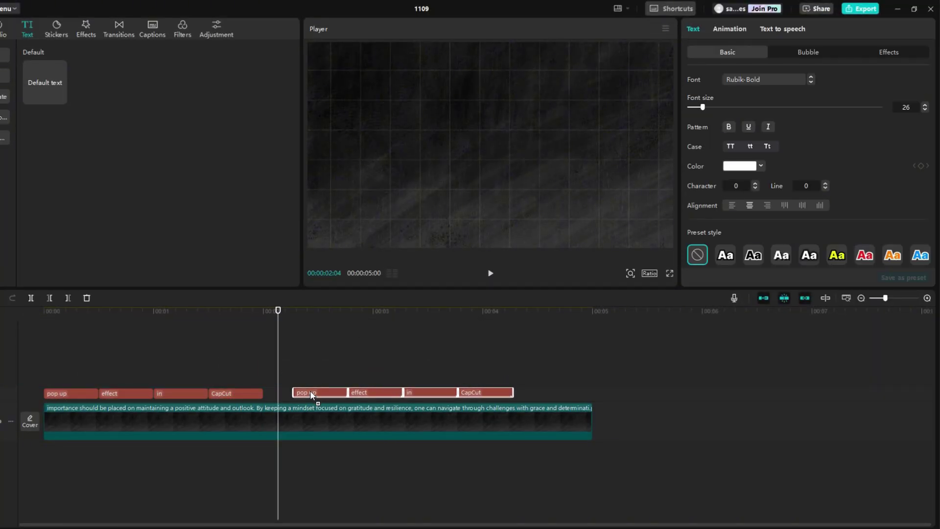
mouse_move(310, 390)
left_mouse_down()
mouse_move(299, 395)
mouse_move(311, 392)
left_mouse_up()
Apply the Pop Up entrance animation to the copied clips.
left_click(729, 29)
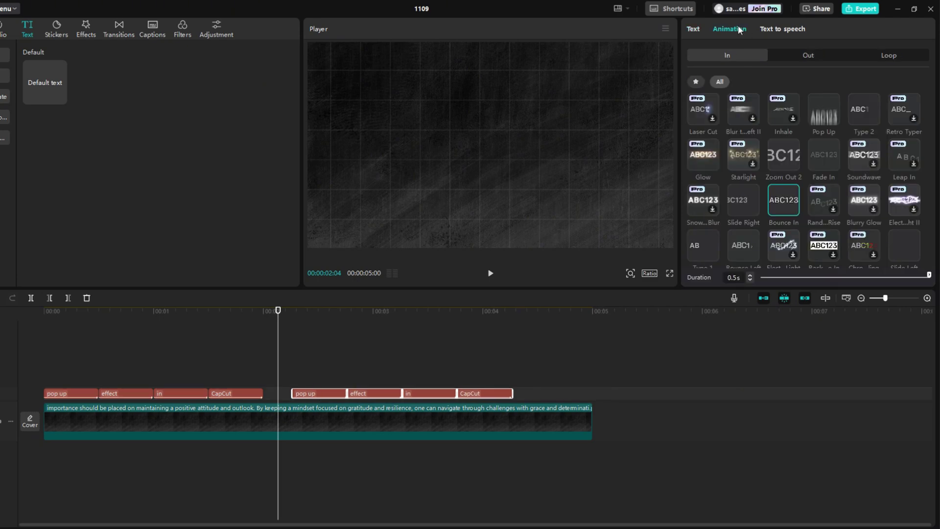
left_click(820, 115)
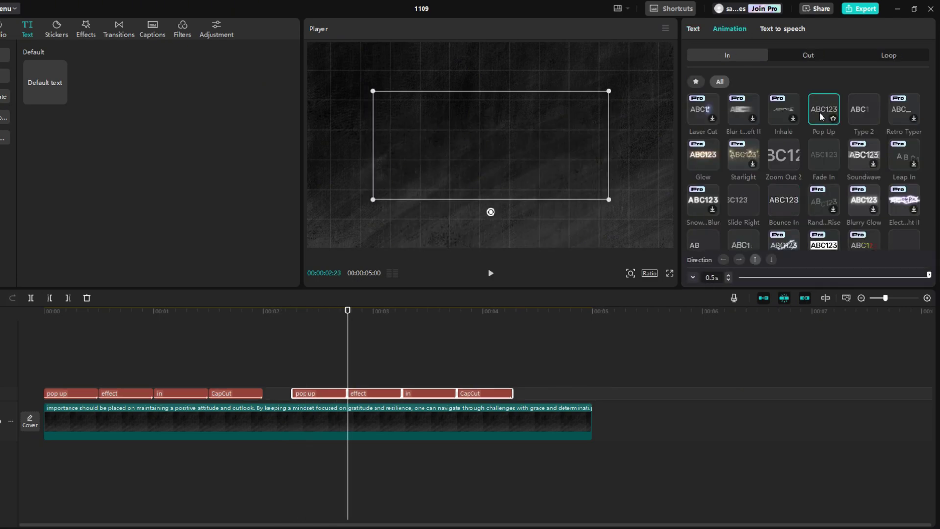
scroll(372, 376, "up", 3)
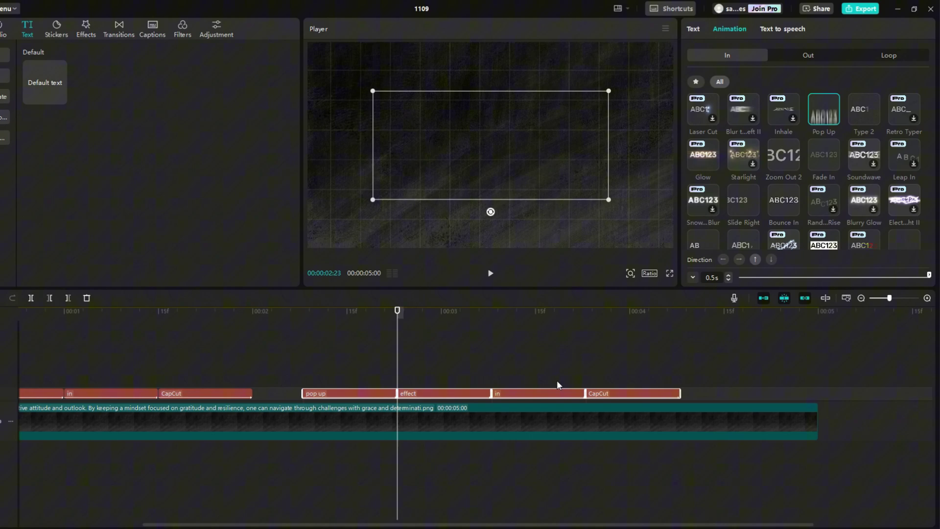
left_click(556, 379)
key("ctrl+z")
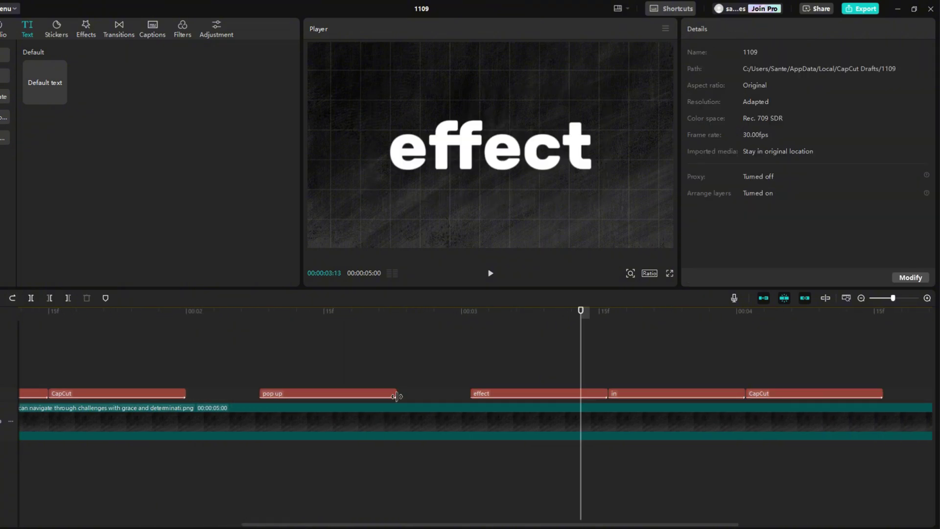
Slide the copied 'effect', 'in' and 'CapCut' clips left to close the gaps.
left_click_drag(397, 393, 405, 391)
left_click(496, 382)
left_click_drag(492, 391, 429, 391)
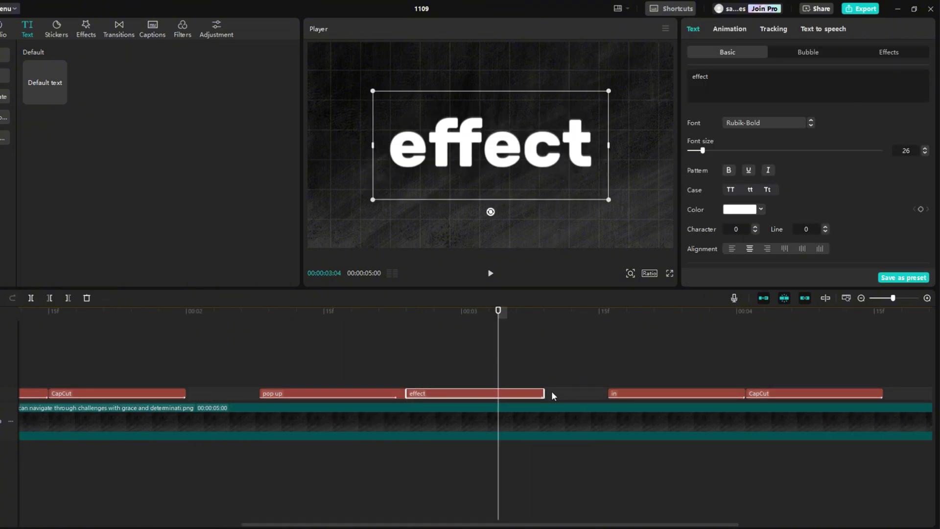
left_click_drag(645, 393, 589, 393)
left_click_drag(774, 392, 726, 392)
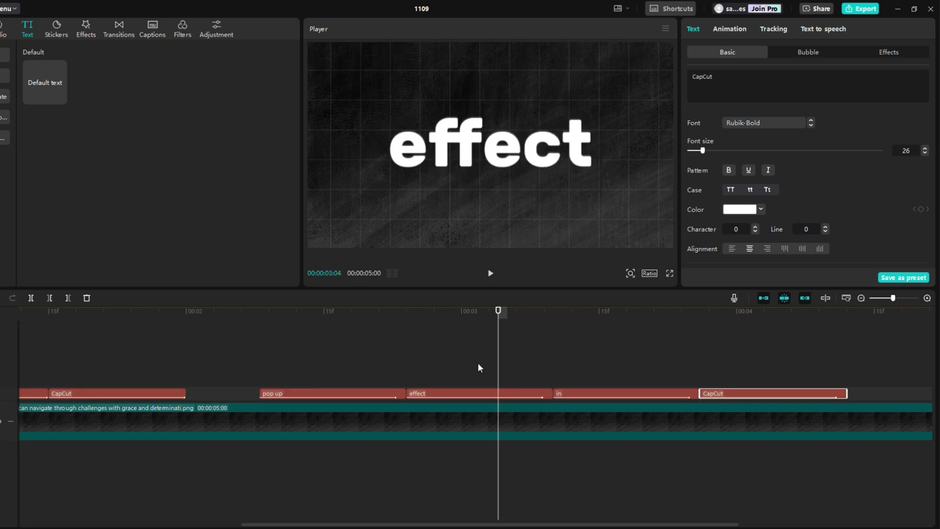
left_click(268, 312)
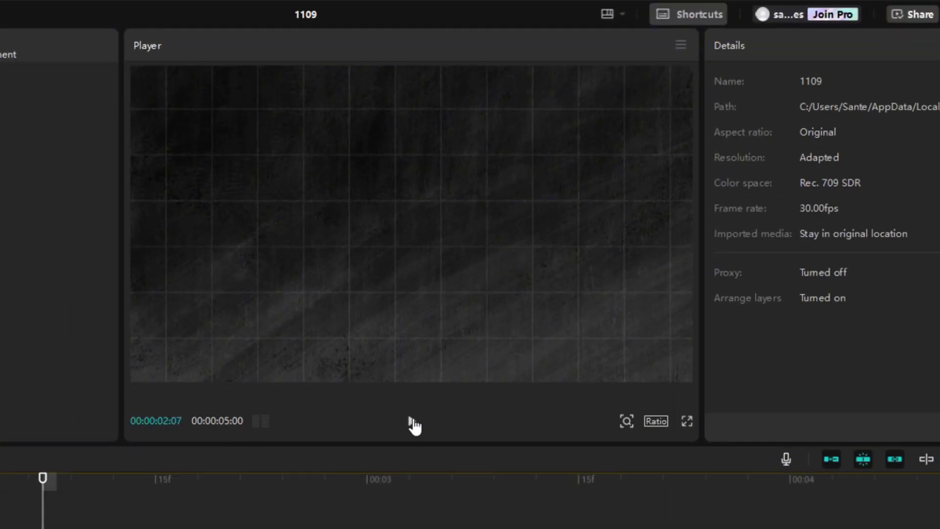
Generate auto captions from the video's speech with English as spoken language.
left_click(411, 431)
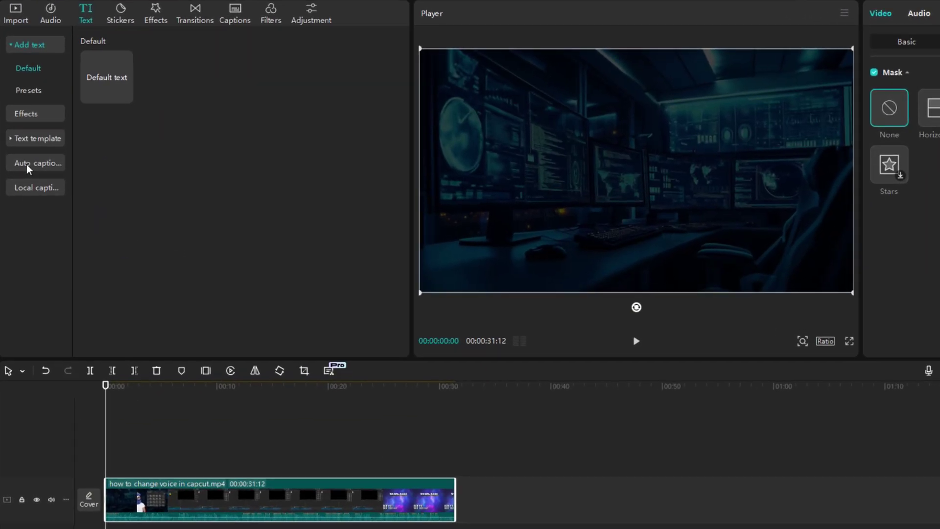
left_click(28, 156)
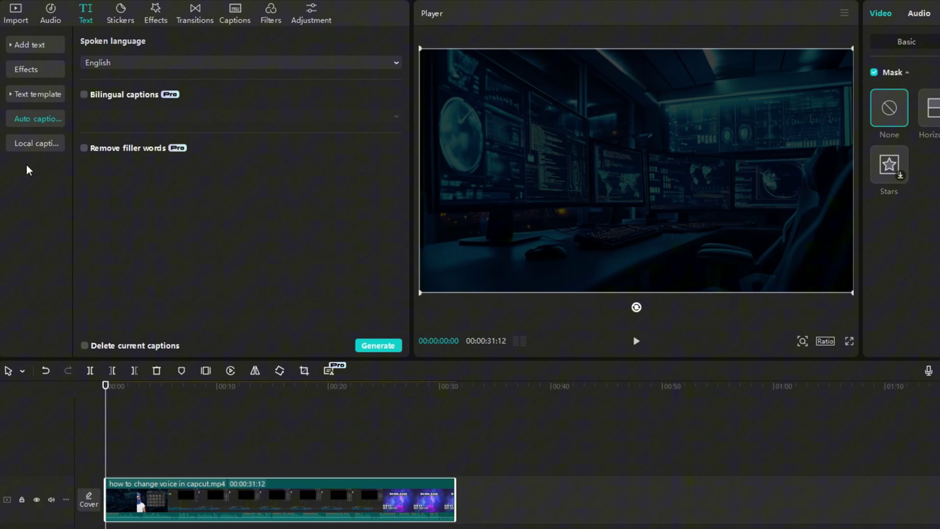
left_click(165, 67)
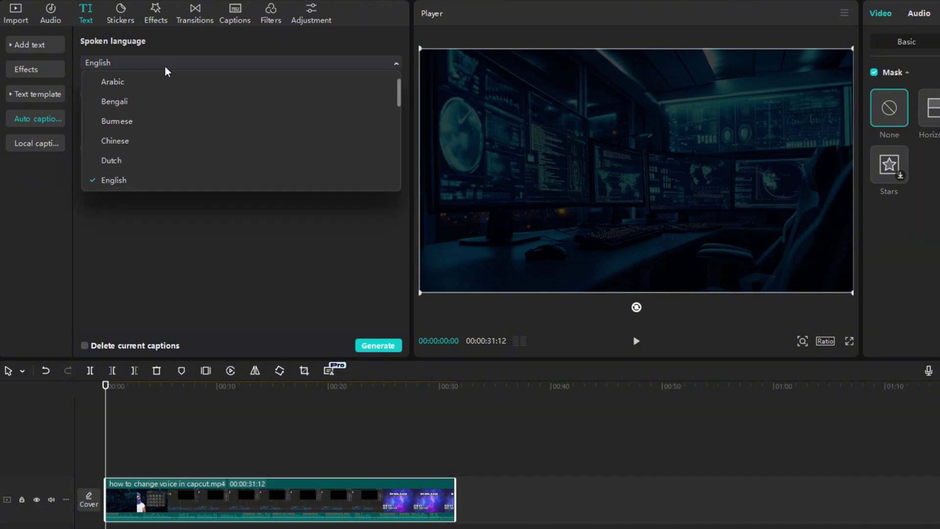
left_click(165, 67)
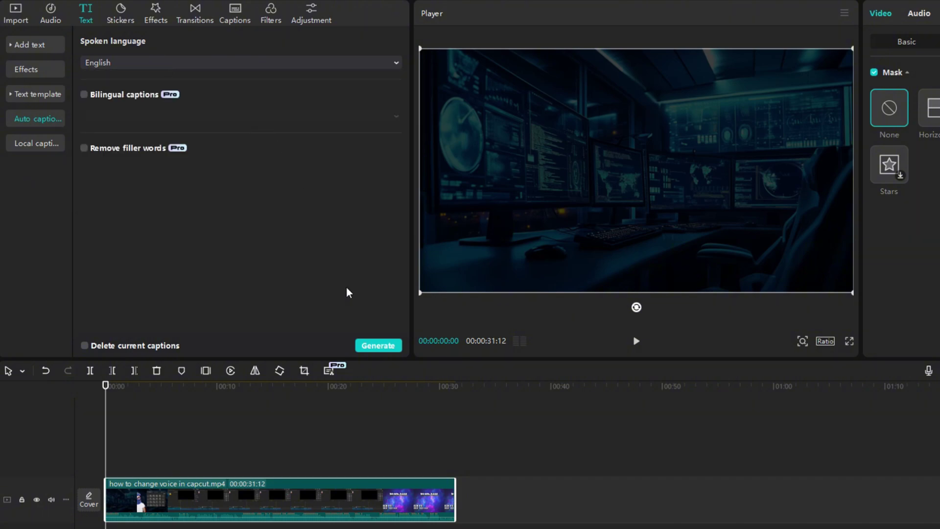
left_click(378, 345)
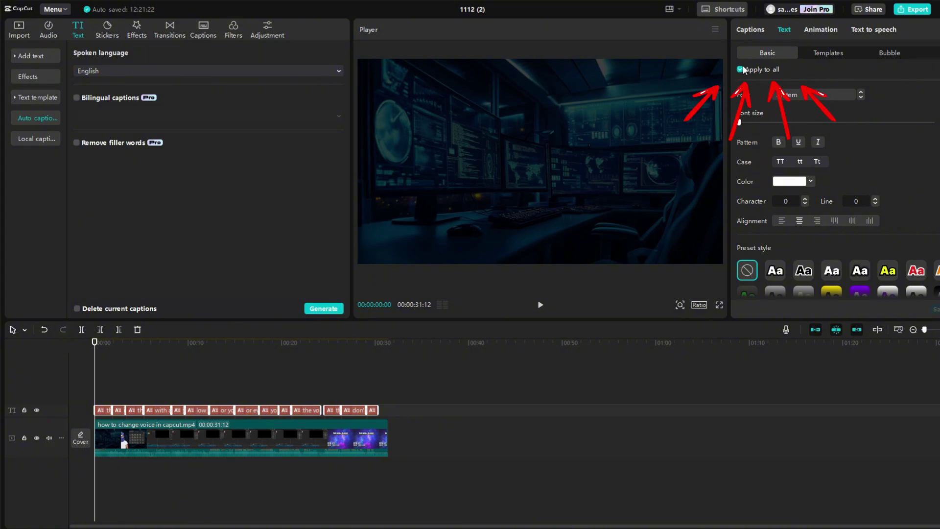
Apply the CAPTION template and the white outlined preset style to all captions, then replay.
left_click(783, 53)
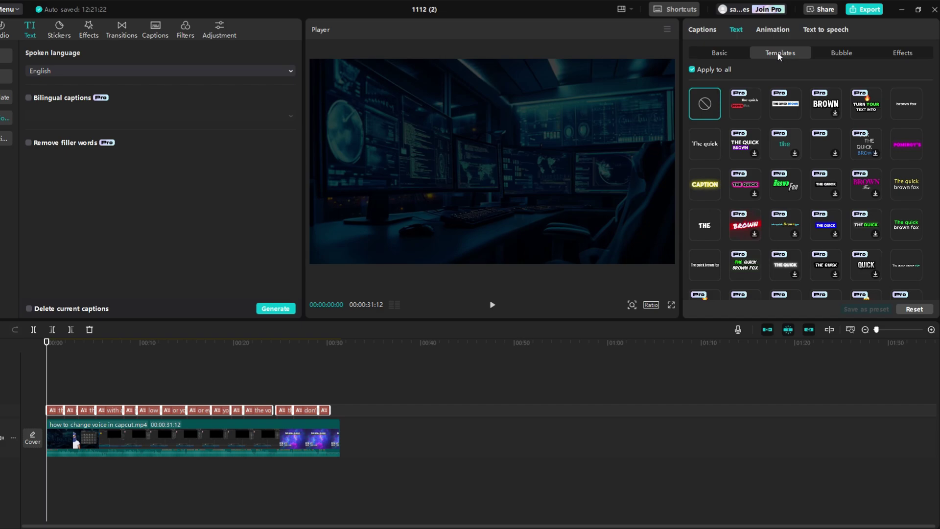
left_click(704, 184)
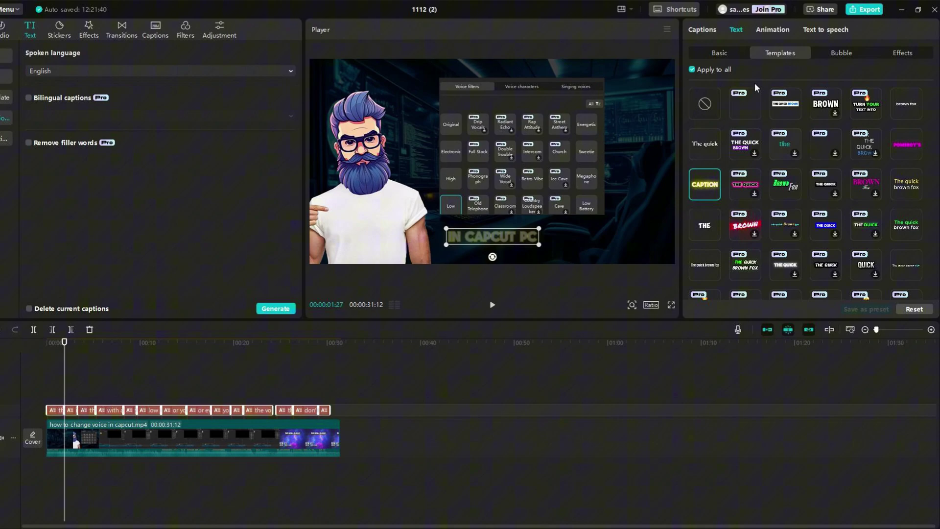
left_click(717, 54)
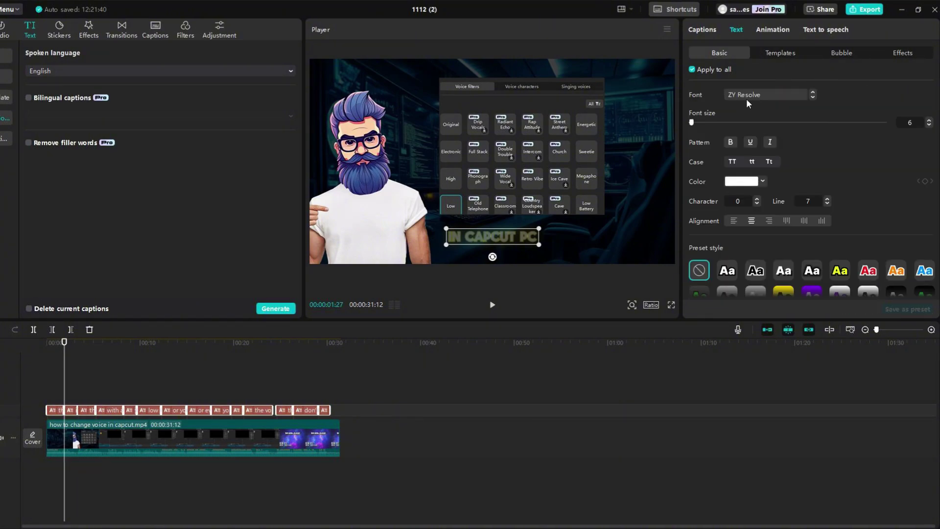
left_click(726, 271)
left_click(492, 305)
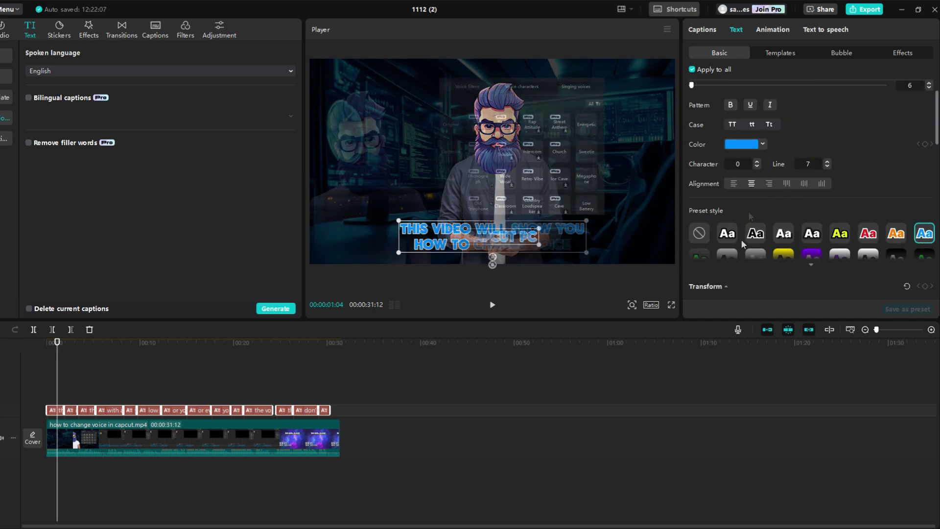
left_click(492, 305)
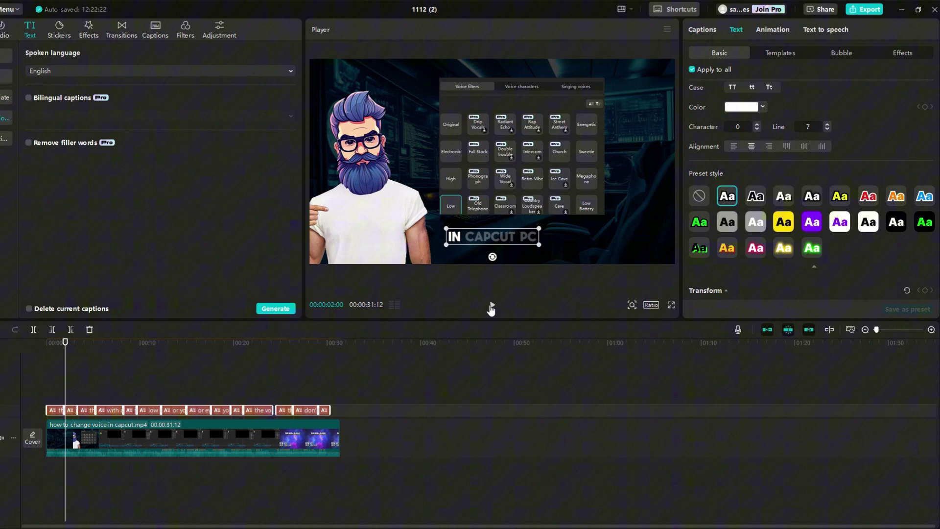
Try the last caption template, then return to Basic settings at the intro frame.
left_click(773, 53)
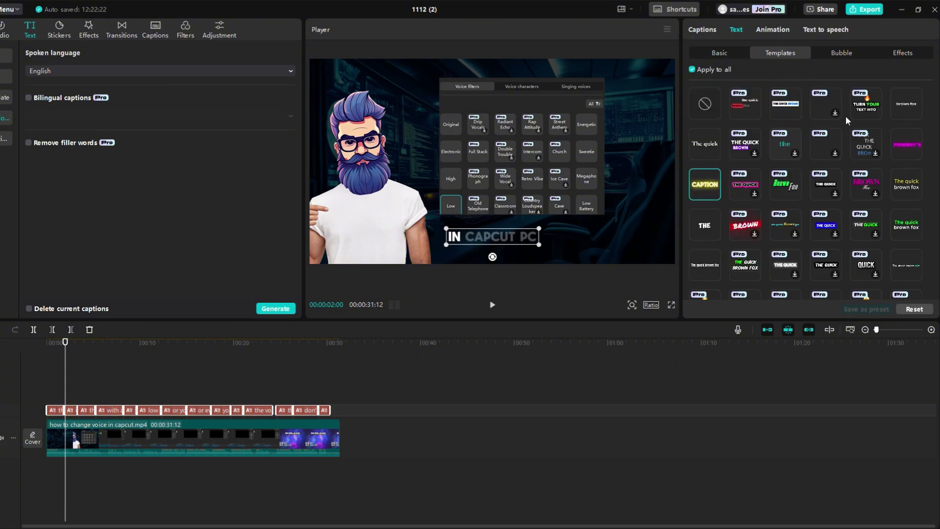
left_click(899, 268)
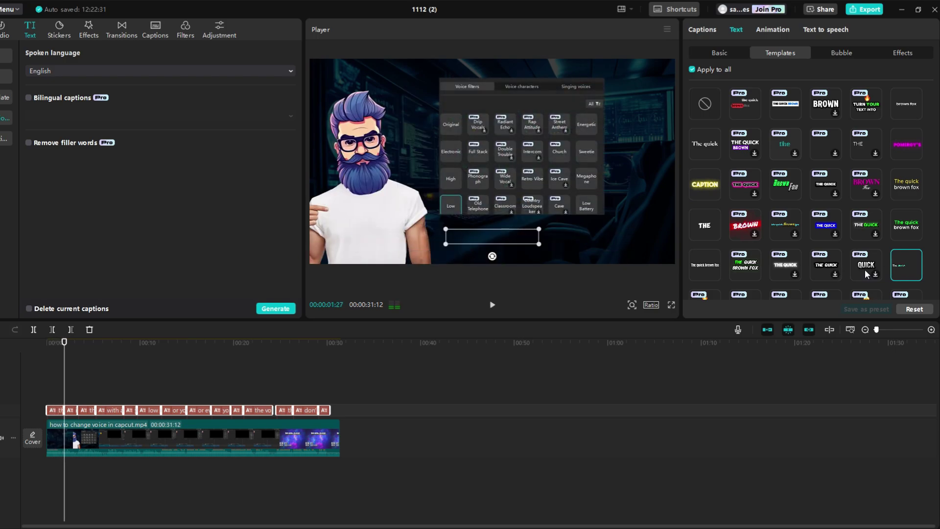
left_click(721, 55)
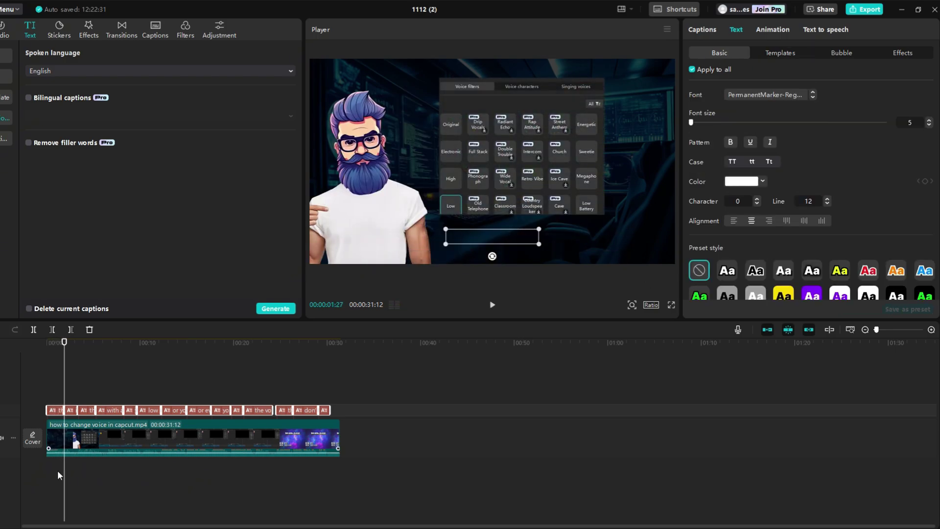
left_click_drag(64, 383, 52, 390)
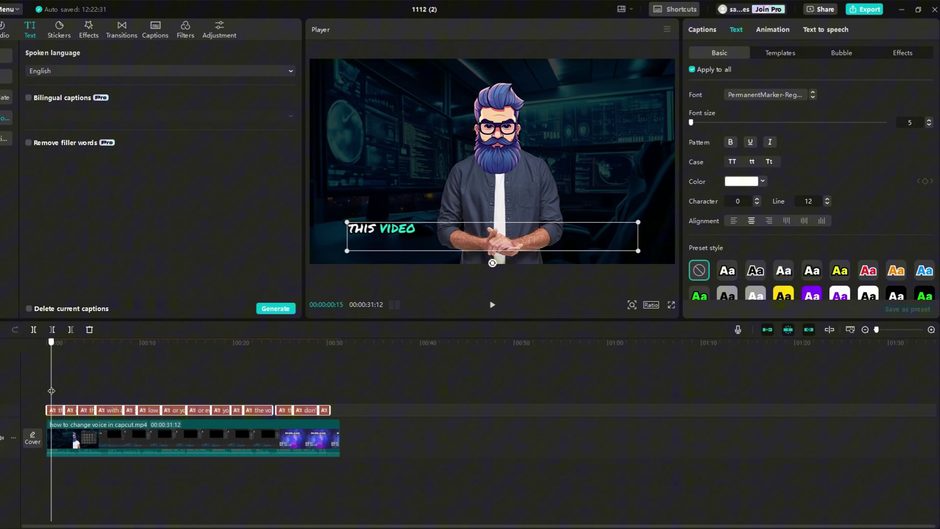
Set captions to Rubik-Bold, enlarge them, and make the highlighted word yellow (FFE200).
left_click(789, 94)
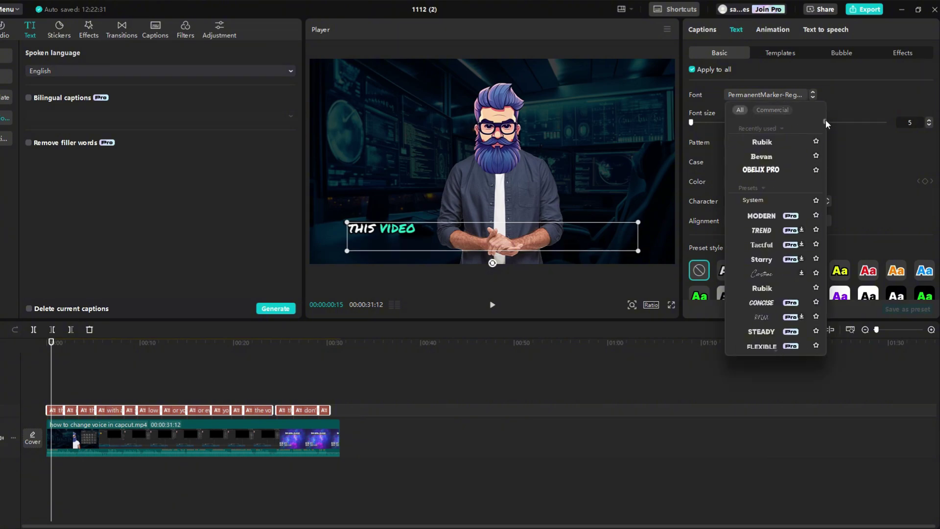
left_click(762, 141)
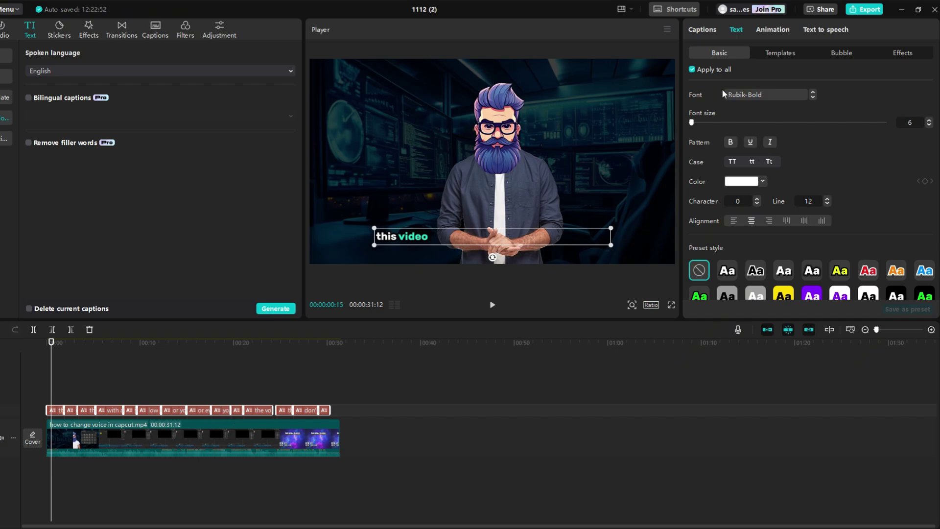
left_click_drag(377, 247, 305, 276)
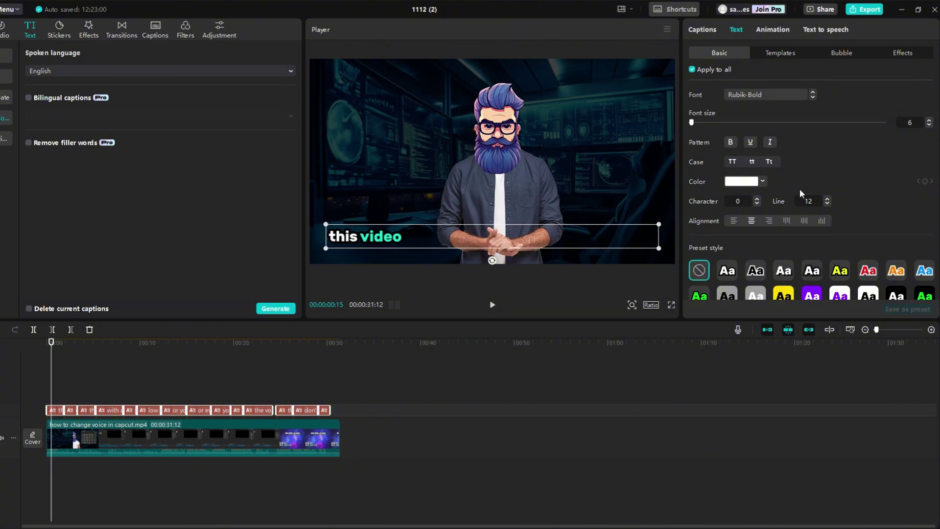
left_click(762, 182)
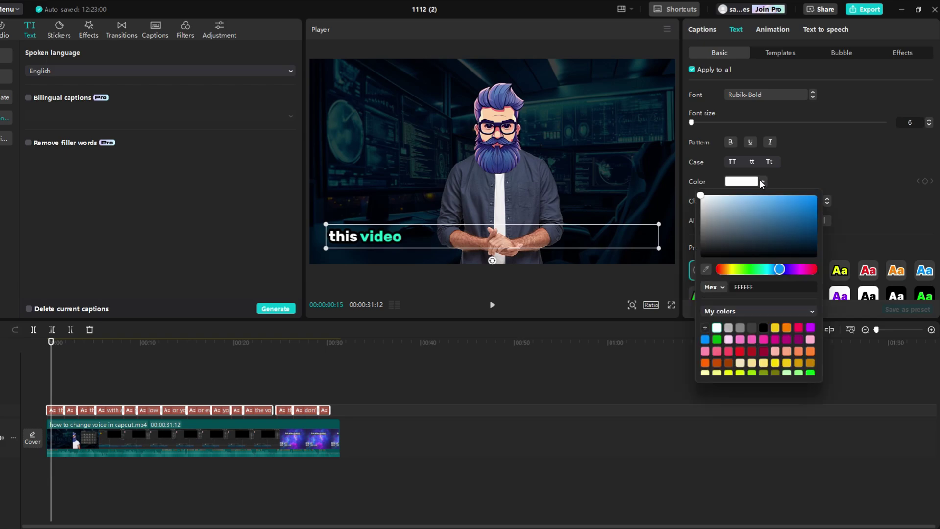
left_click_drag(736, 270, 739, 274)
left_click(492, 305)
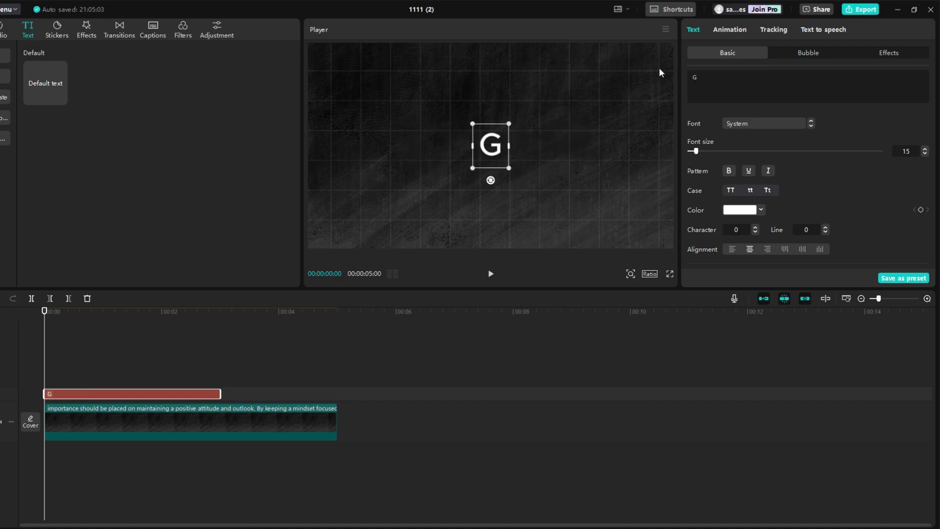
Set the Glow text font to Rubik-Bold.
left_click(786, 124)
left_click(760, 170)
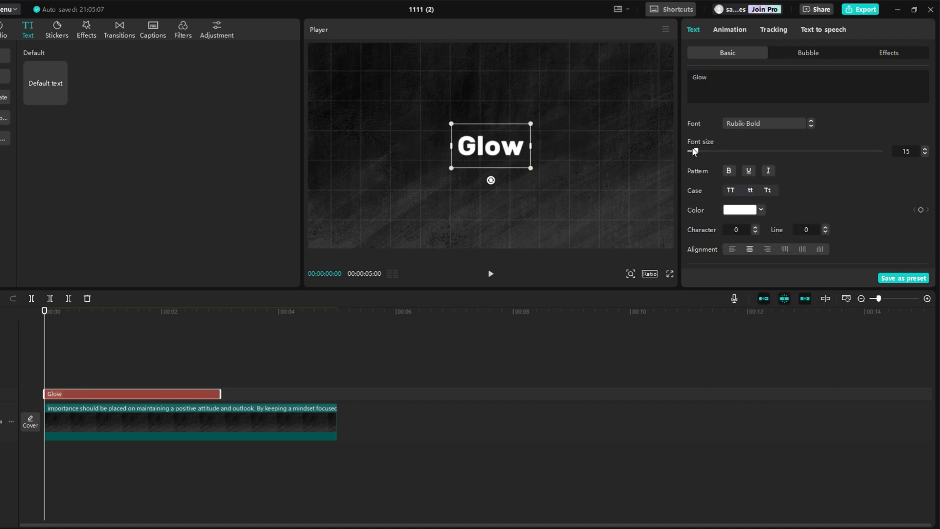
scroll(812, 162, "down", 5)
scroll(810, 160, "down", 5)
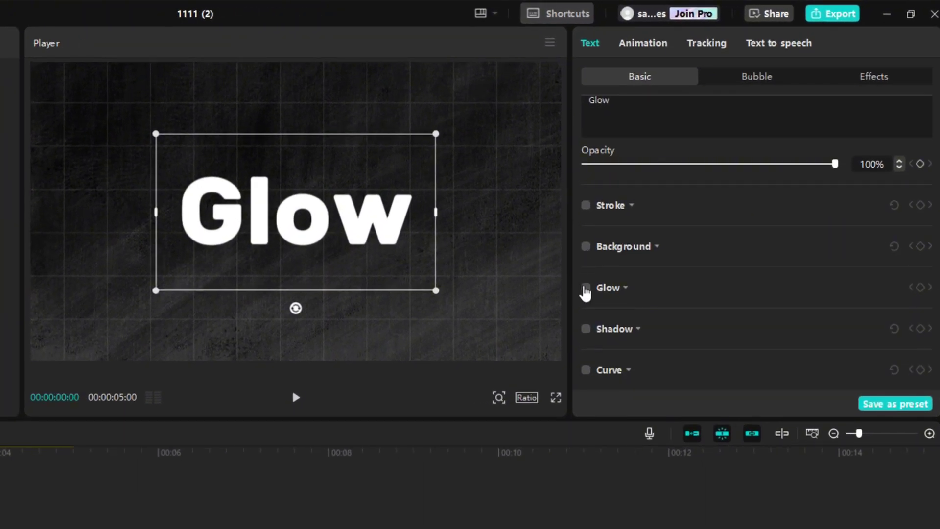
Enable a blue Glow using the second preset, with intensity 59 and range 61.
left_click(585, 288)
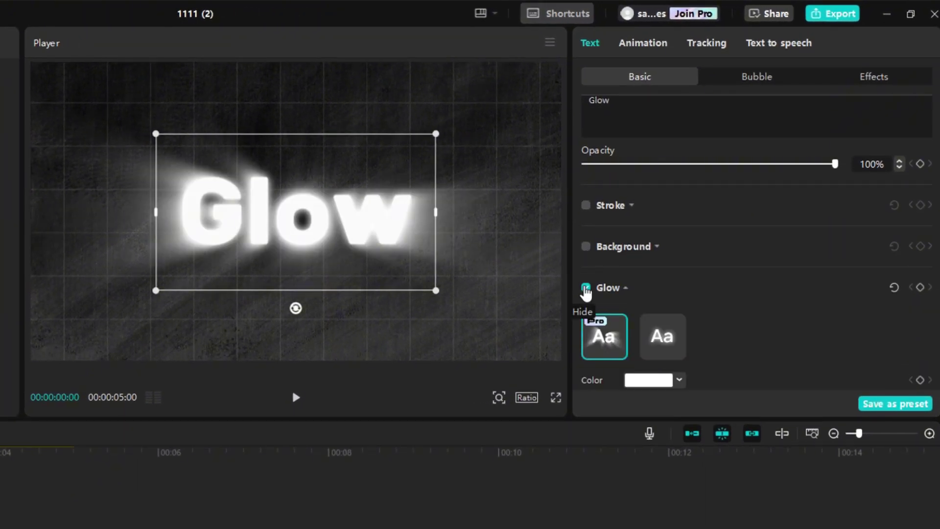
left_click(663, 333)
scroll(709, 300, "down", 3)
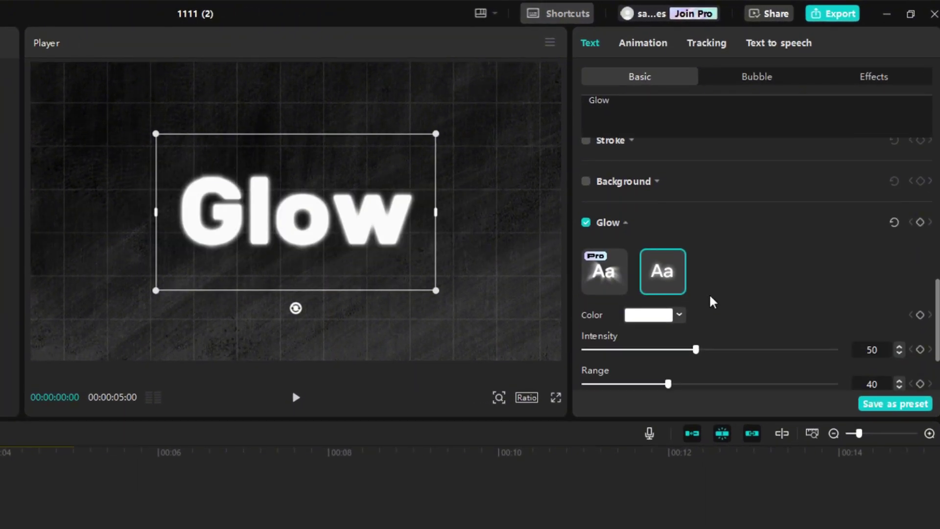
left_click_drag(695, 306, 725, 341)
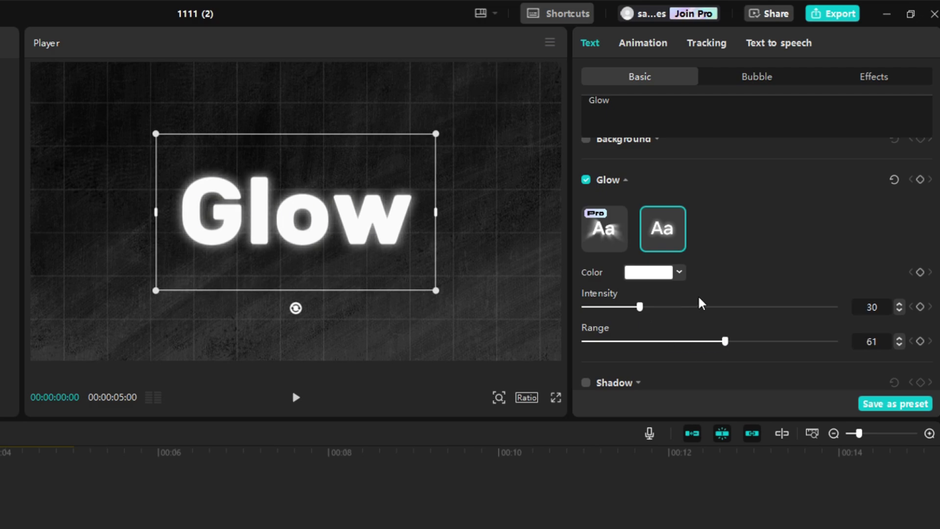
left_click(679, 272)
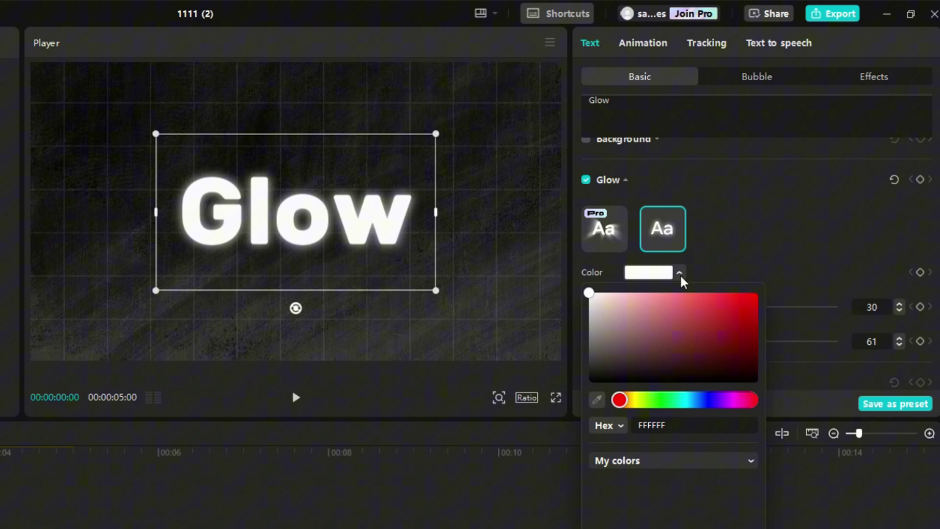
left_click(706, 407)
left_click(756, 292)
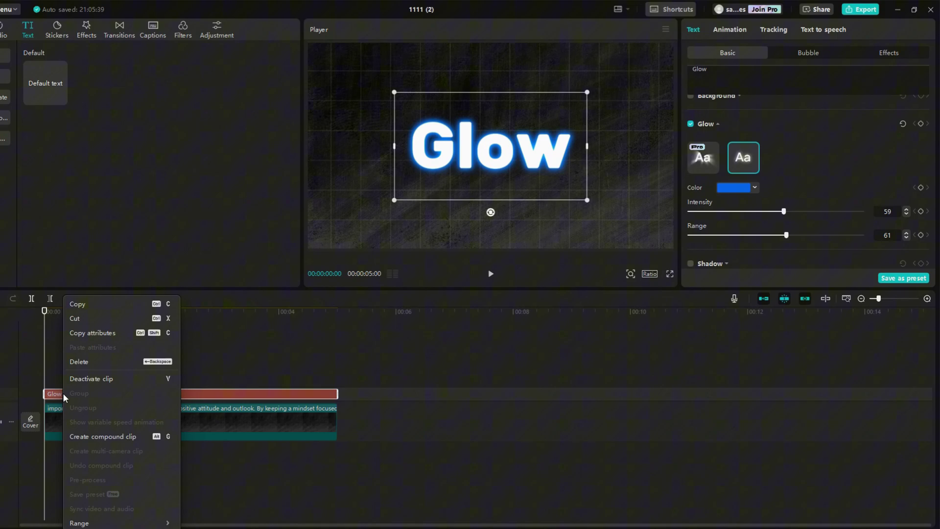
Make the Glow text a compound clip with a 1.1s Slide Up entrance.
left_click(84, 435)
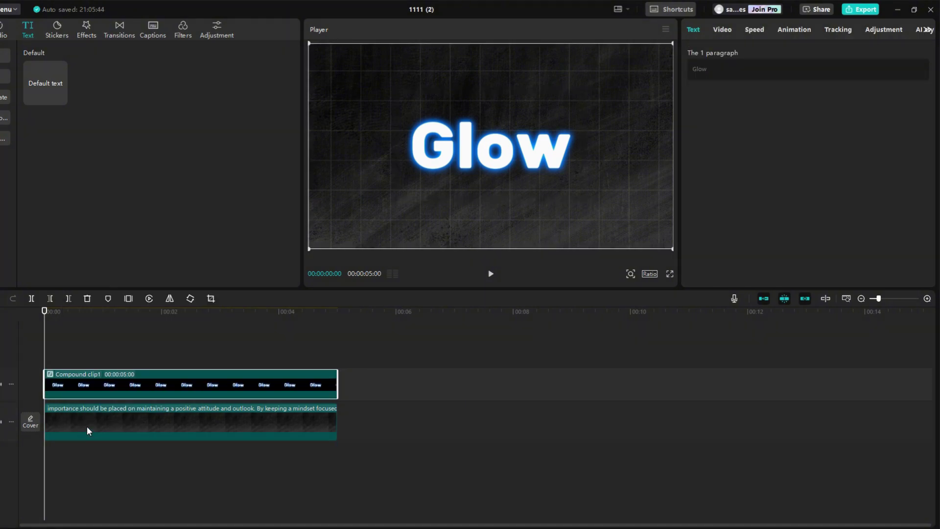
left_click(800, 29)
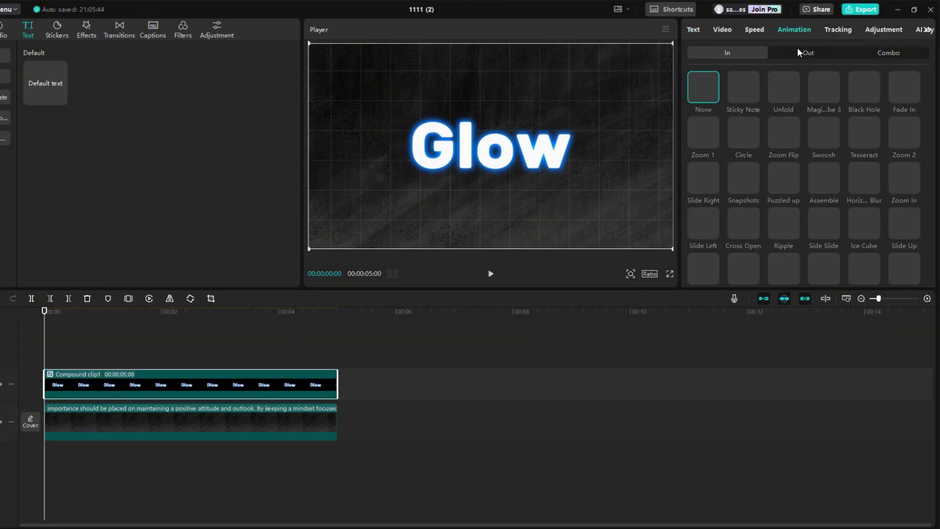
left_click(904, 131)
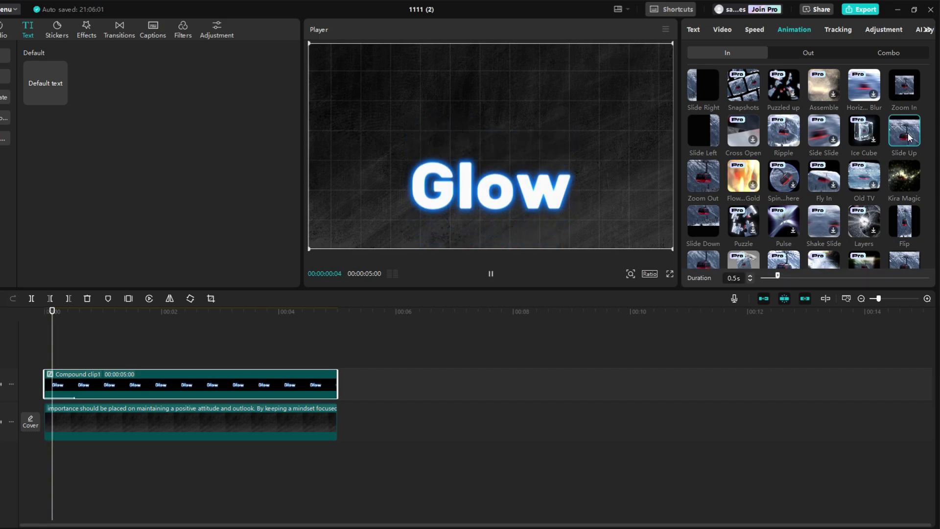
left_click_drag(778, 277, 796, 277)
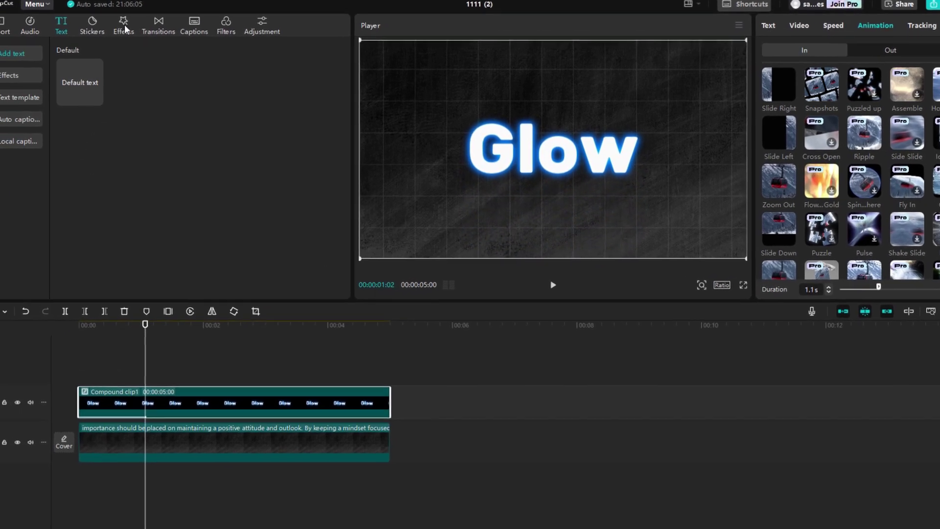
Apply the Nightclub Play Pendulum effect to the compound clip.
left_click(86, 32)
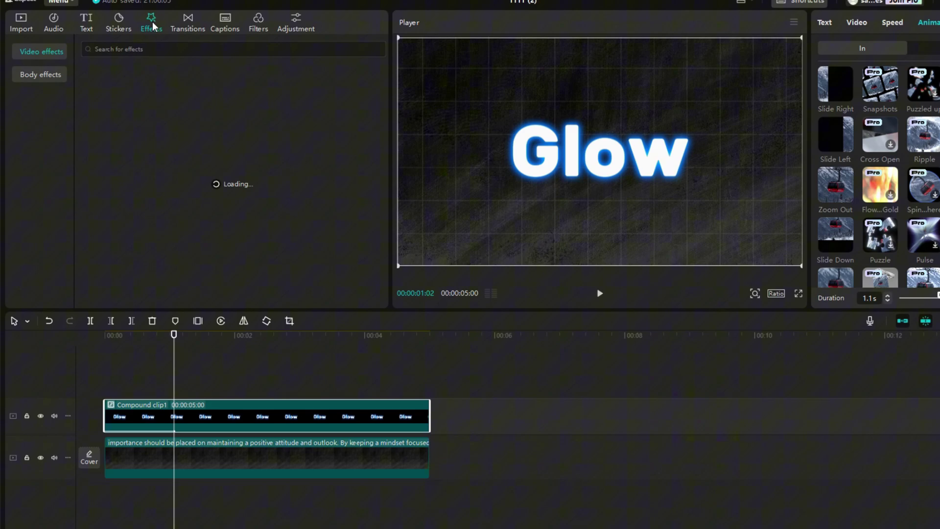
left_click(42, 51)
left_click(37, 155)
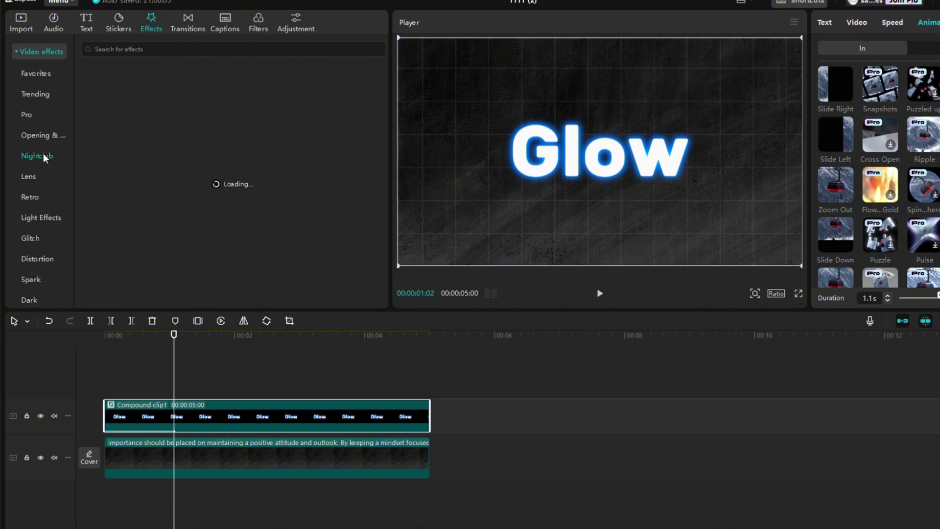
left_click_drag(107, 169, 127, 406)
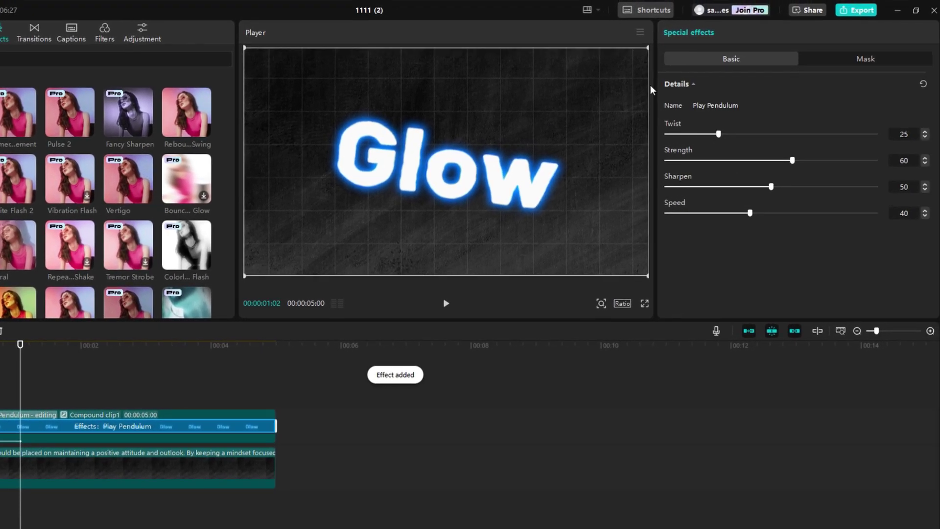
Remove the pendulum's twist and sharpening, raise its speed, lower its strength, and preview.
left_click_drag(786, 129, 734, 129)
left_click_drag(766, 187, 661, 187)
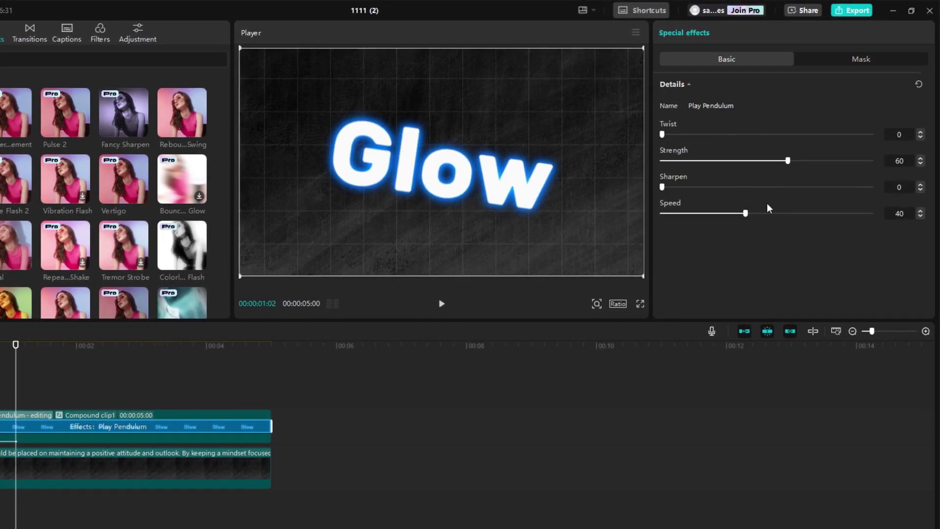
left_click_drag(744, 212, 808, 214)
left_click_drag(787, 161, 713, 161)
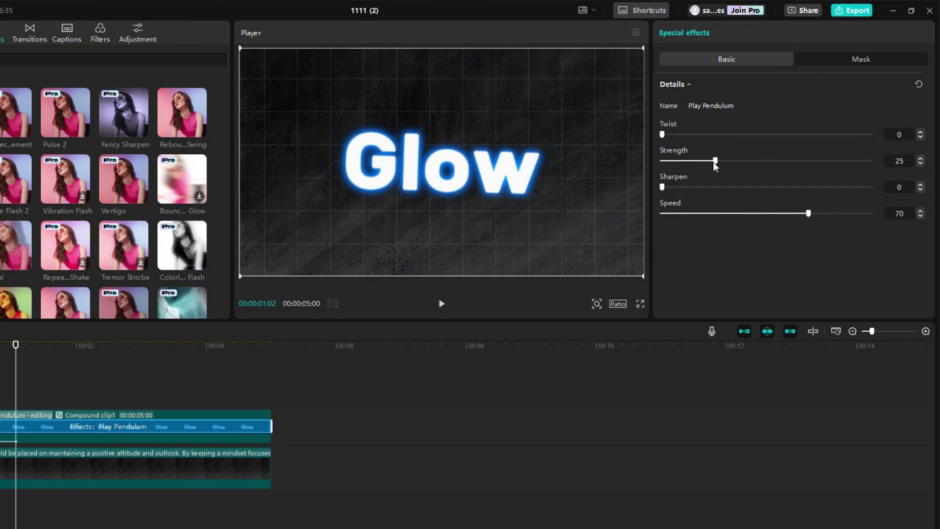
left_click(31, 392)
left_click(442, 304)
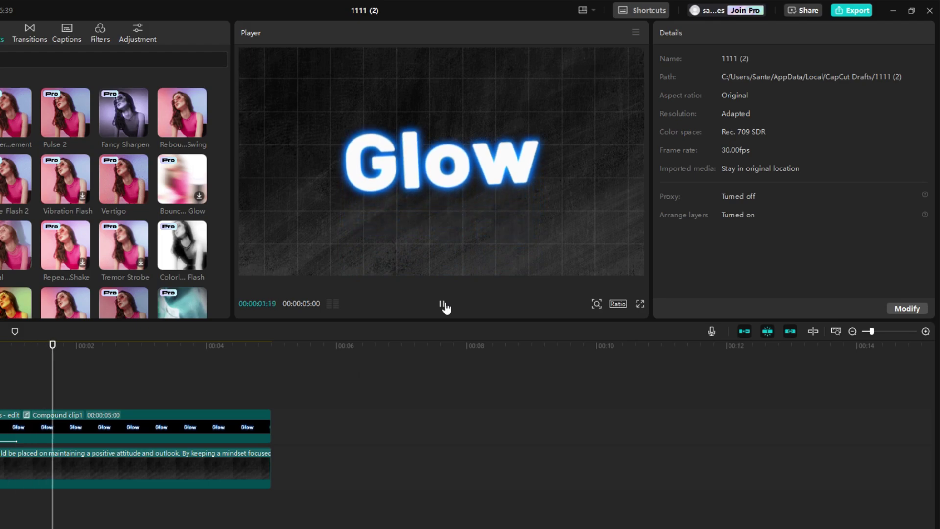
left_click(443, 305)
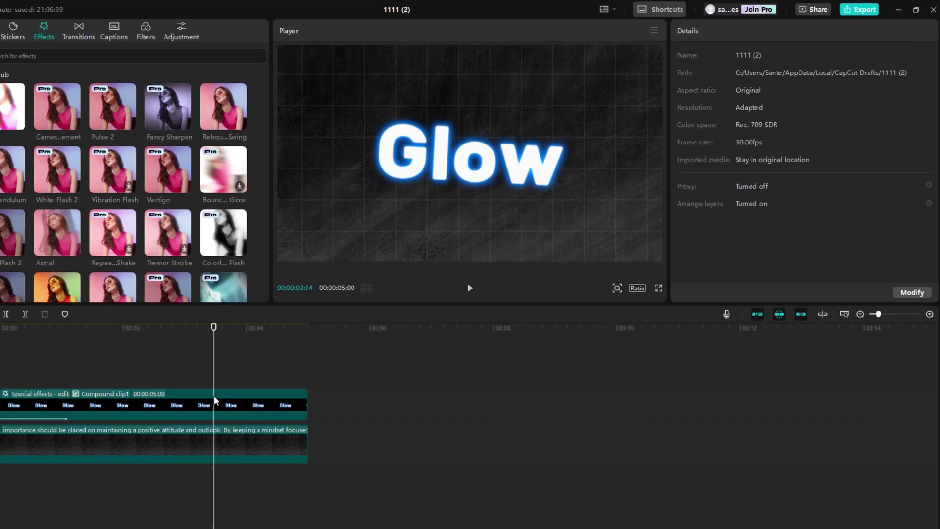
Open the compound clip's effect for editing, then exit effect editing.
left_click(160, 421)
right_click(160, 421)
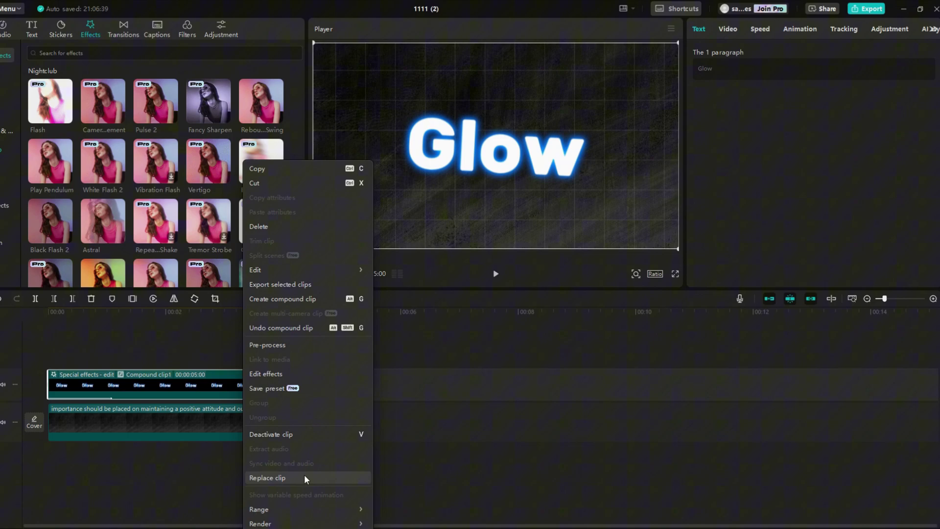
left_click(311, 373)
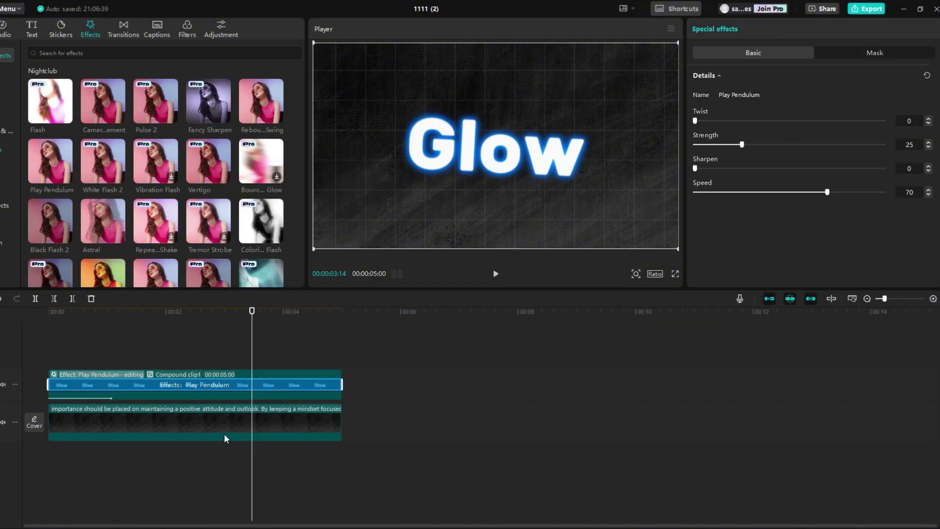
key("Escape")
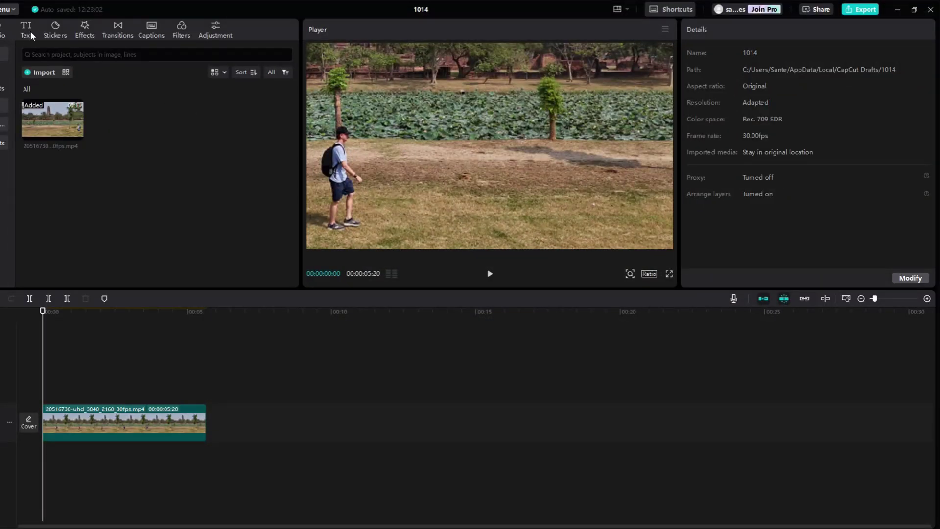
Add a default text title and replace it with 'random text'.
left_click(29, 31)
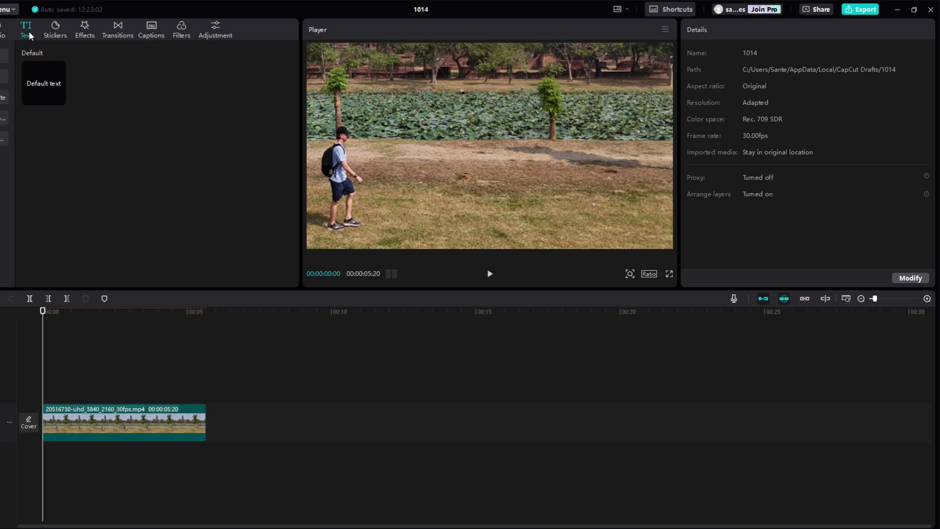
left_click(59, 99)
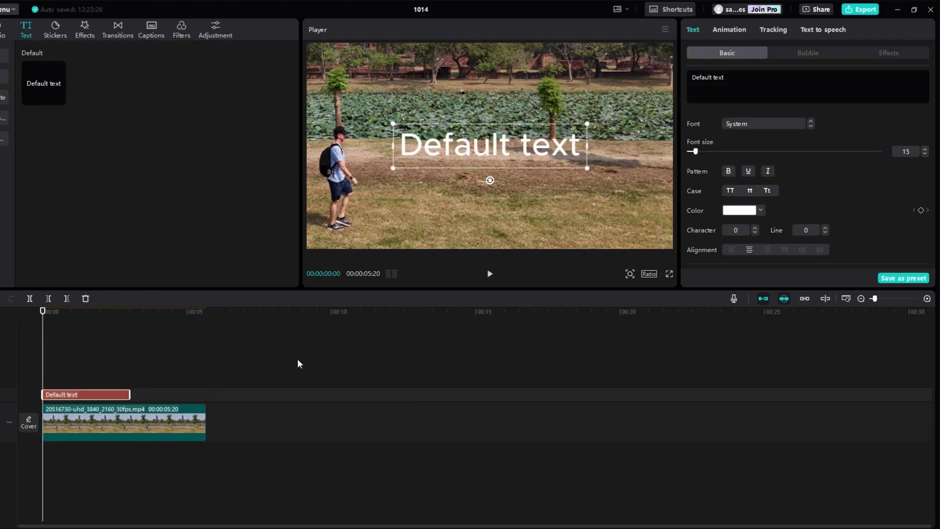
left_click(762, 92)
key("ctrl+a")
type("r")
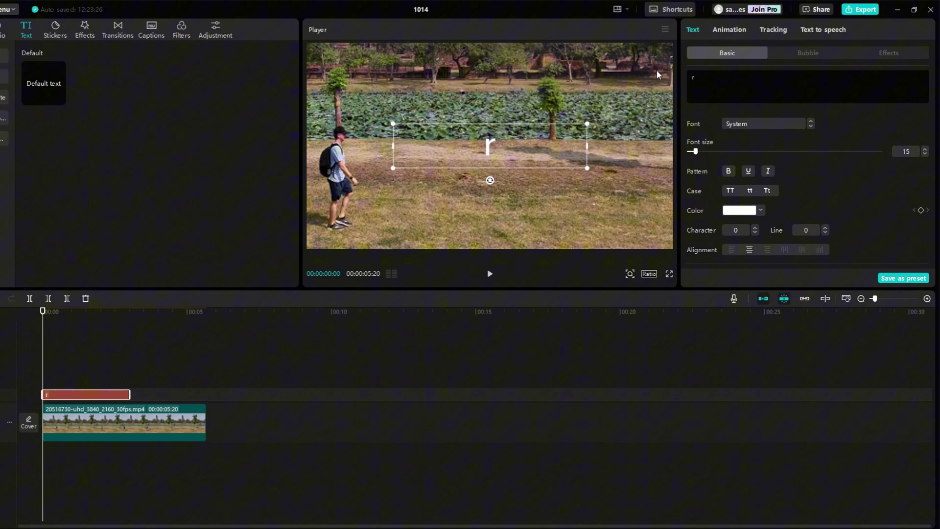
type("andom text")
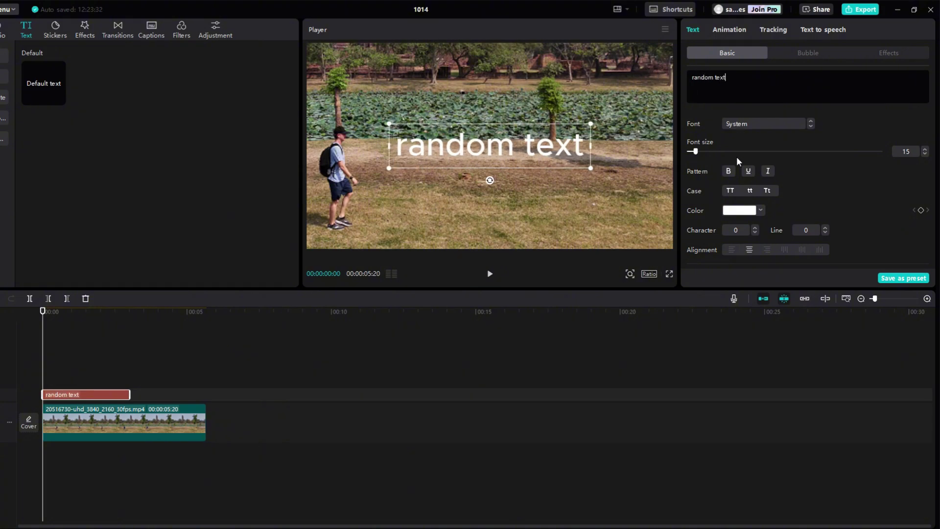
Set the title to Rubik-Bold with an outlined preset and stretch it to 5 seconds.
left_click(784, 122)
left_click(775, 171)
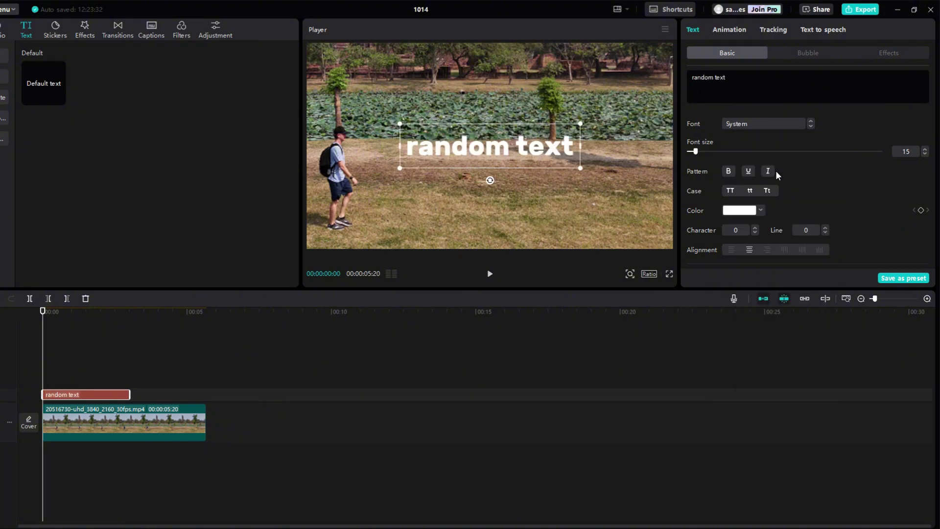
scroll(766, 225, "down", 3)
left_click(725, 235)
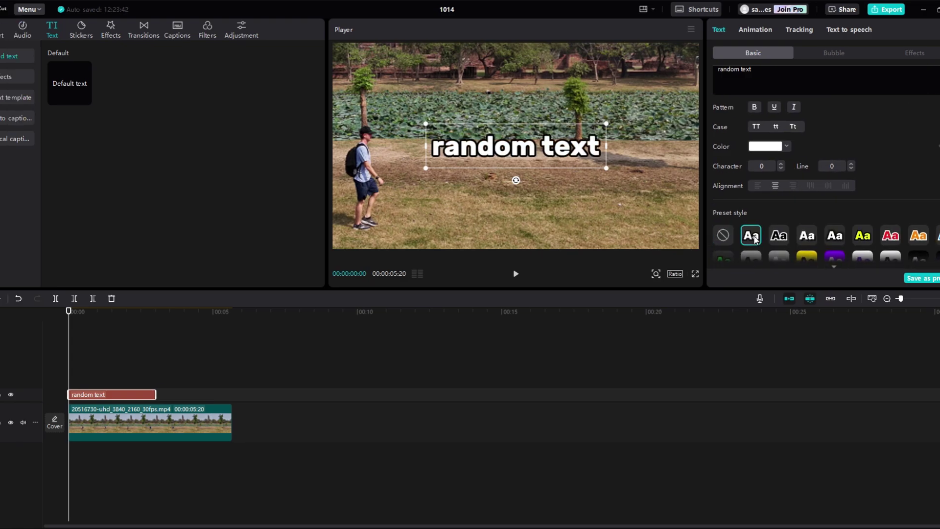
left_click_drag(157, 391, 233, 393)
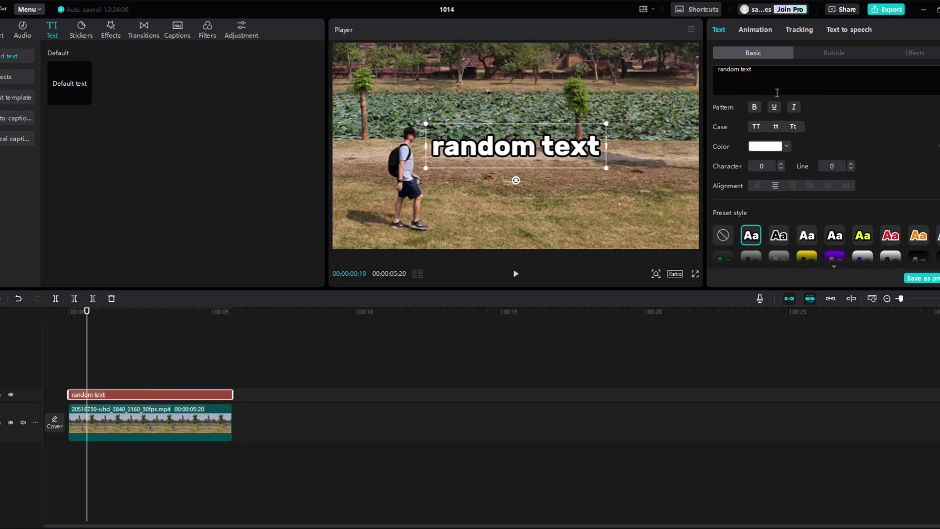
Convert the text to a compound clip, nudge it lower, and apply a Horizontal mask rotated -90°.
right_click(185, 390)
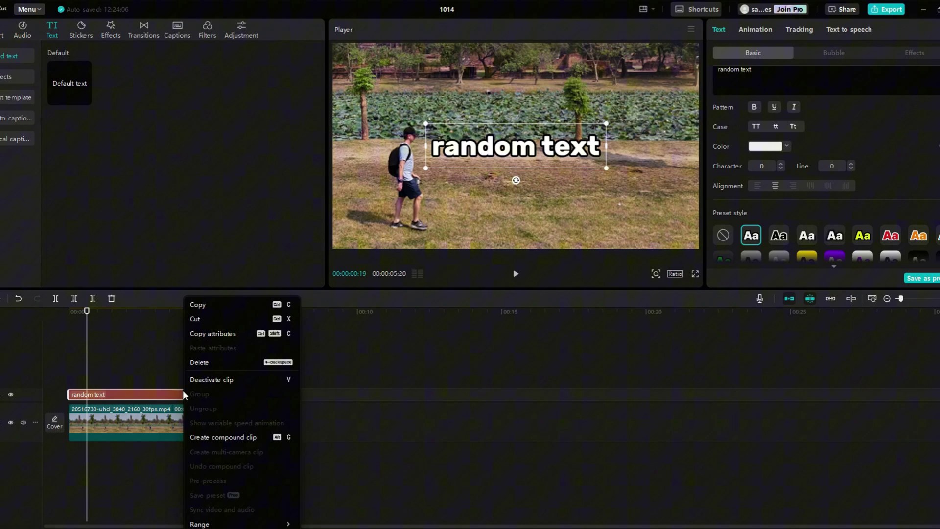
left_click(222, 434)
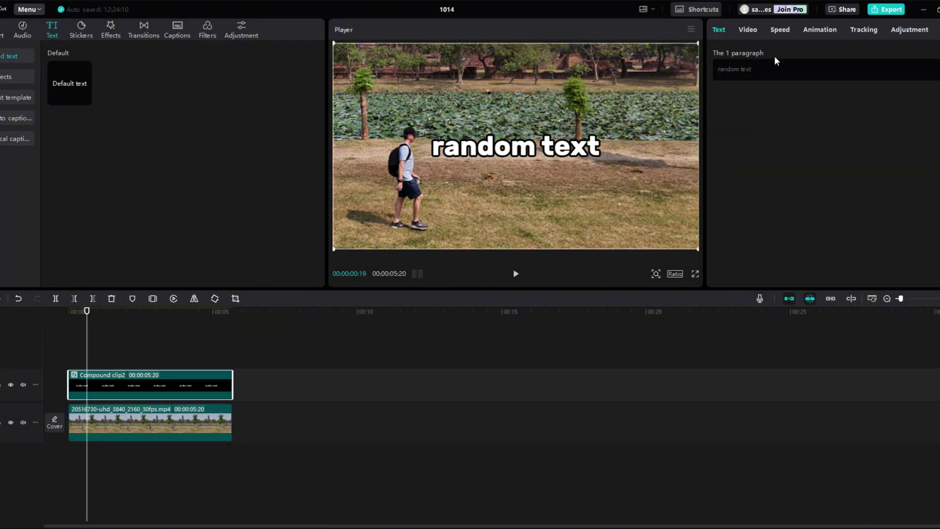
left_click(747, 30)
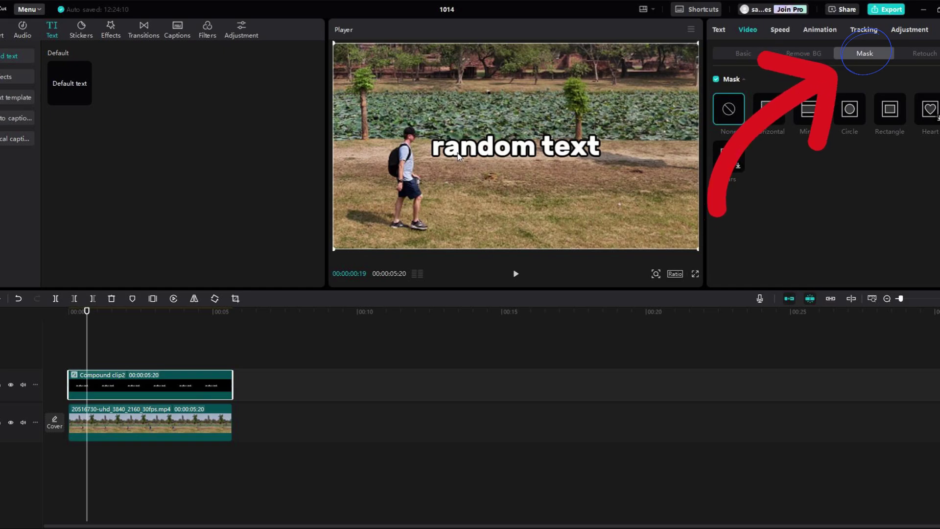
left_click_drag(470, 156, 420, 188)
left_click(768, 112)
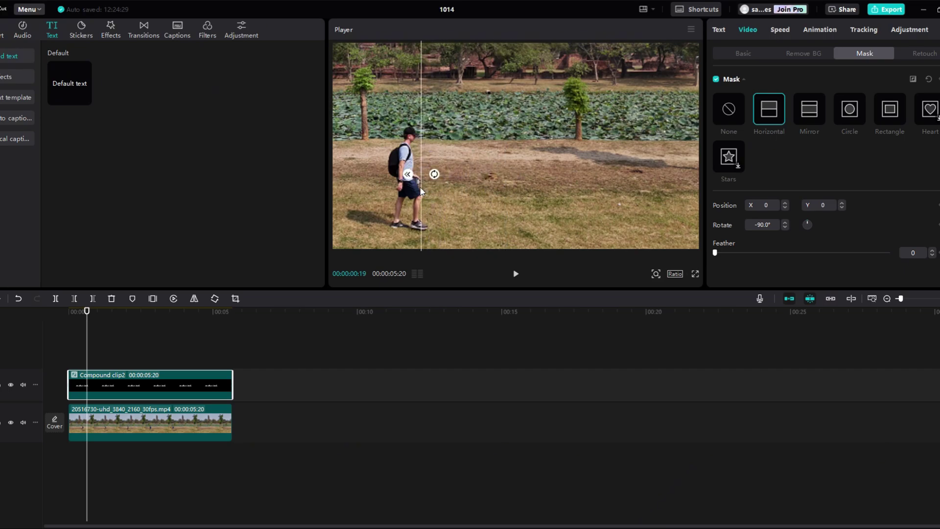
Keyframe the mask at 00:00:00:27, move its line right at 00:00:01:08, then replay the reveal.
left_click_drag(87, 354, 94, 354)
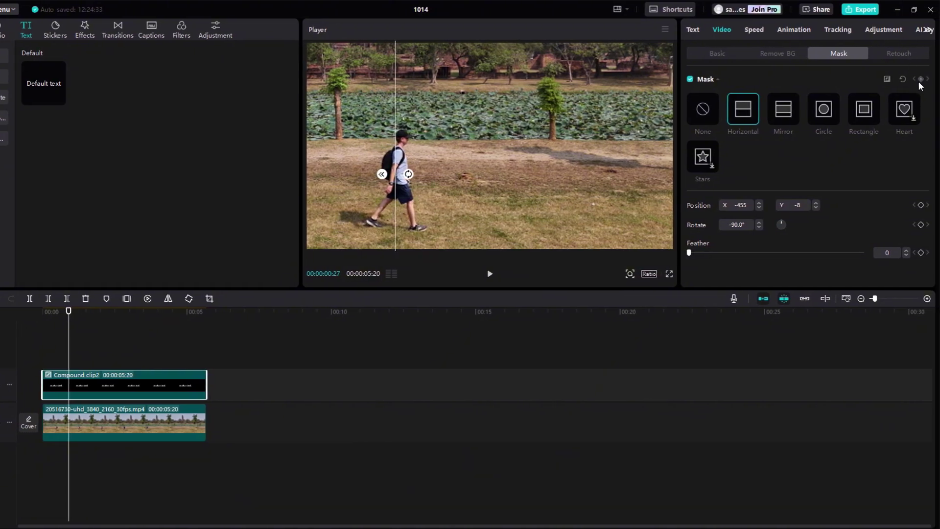
left_click(921, 80)
left_click_drag(70, 345, 79, 345)
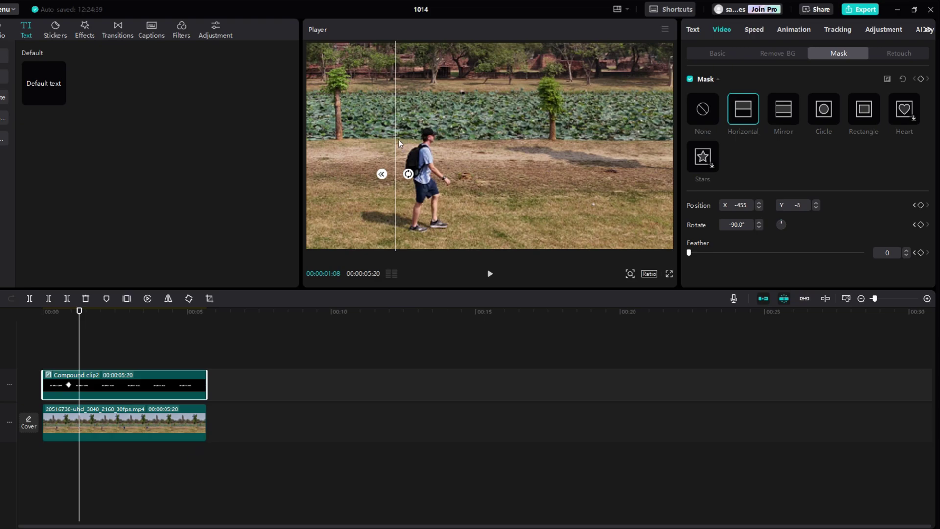
left_click_drag(395, 140, 571, 158)
key("Right")
key("Right")
key("Right")
key("Right")
key("Right")
key("Right")
key("Right")
key("Right")
key("Right")
key("Right")
key("Right")
key("Right")
key("Right")
key("Right")
key("Right")
key("Right")
key("Right")
key("Right")
key("Right")
key("Right")
key("Right")
key("Right")
key("Right")
key("Right")
key("Right")
key("Right")
key("Right")
key("Right")
key("Right")
key("Right")
key("Right")
key("Right")
key("Right")
key("Right")
key("Right")
key("Right")
key("Right")
key("Right")
key("Right")
key("Right")
key("Right")
key("Right")
key("Right")
key("Right")
key("Right")
key("Right")
key("Right")
key("Right")
key("Right")
key("Right")
key("Right")
key("Right")
key("Right")
key("Right")
key("Right")
key("Right")
key("Right")
key("Right")
key("Right")
key("Right")
key("Right")
key("Right")
key("Right")
key("Right")
key("Right")
key("Right")
key("Right")
key("Right")
key("Right")
key("Right")
key("Right")
key("Right")
left_click(49, 315)
left_click(490, 274)
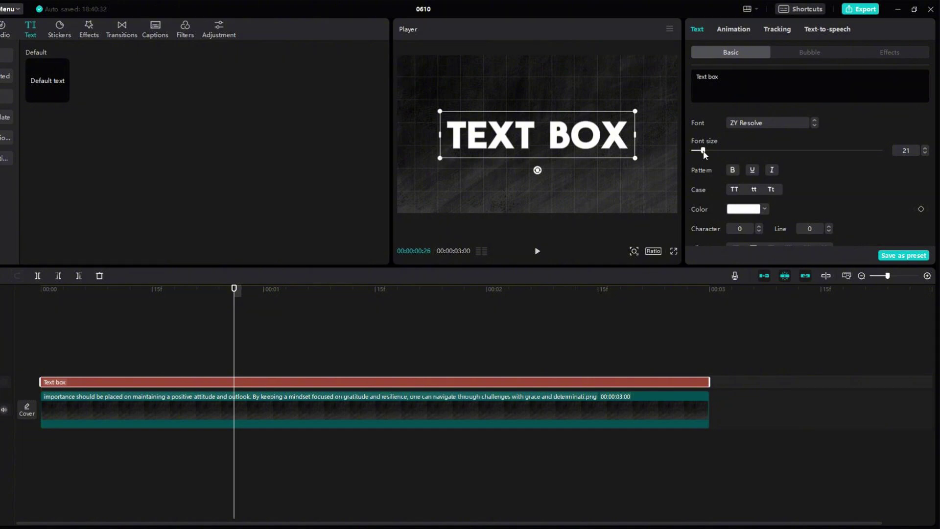
Turn on the text Background using the second box style.
scroll(768, 149, "down", 5)
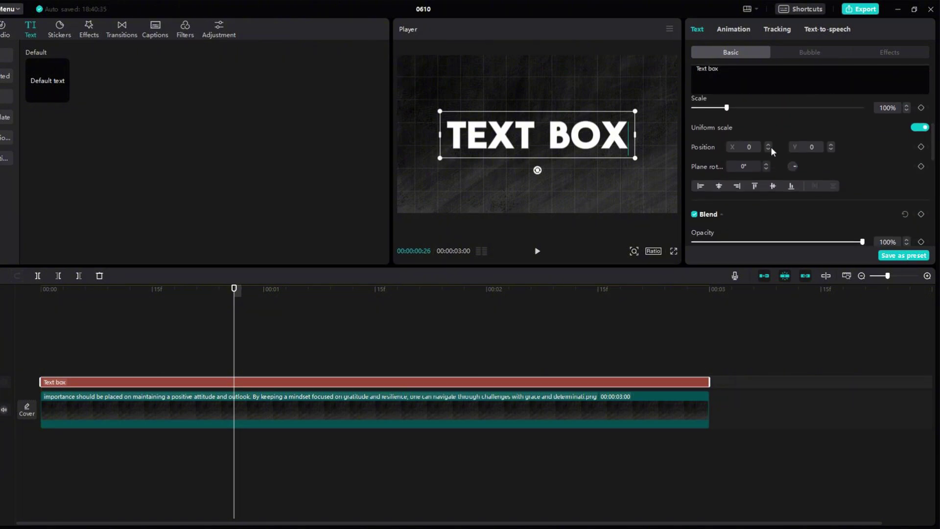
scroll(769, 147, "down", 2)
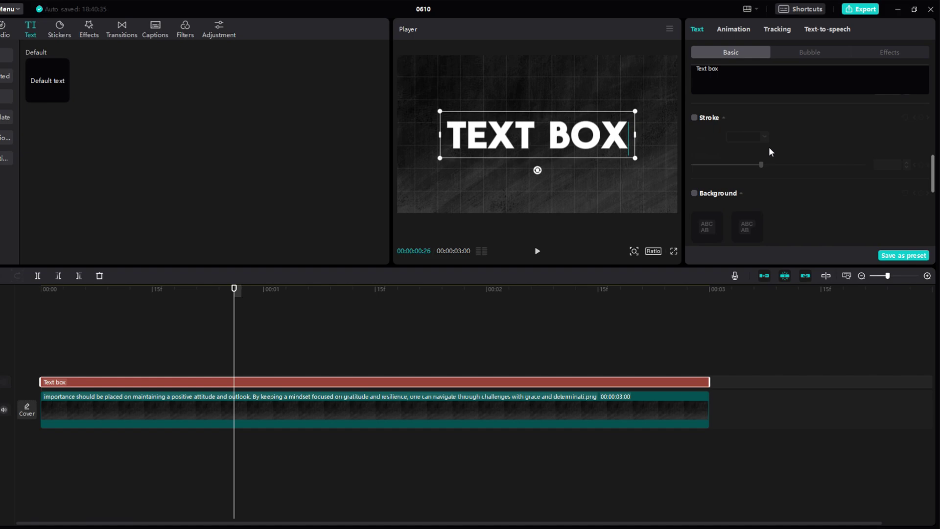
left_click(694, 189)
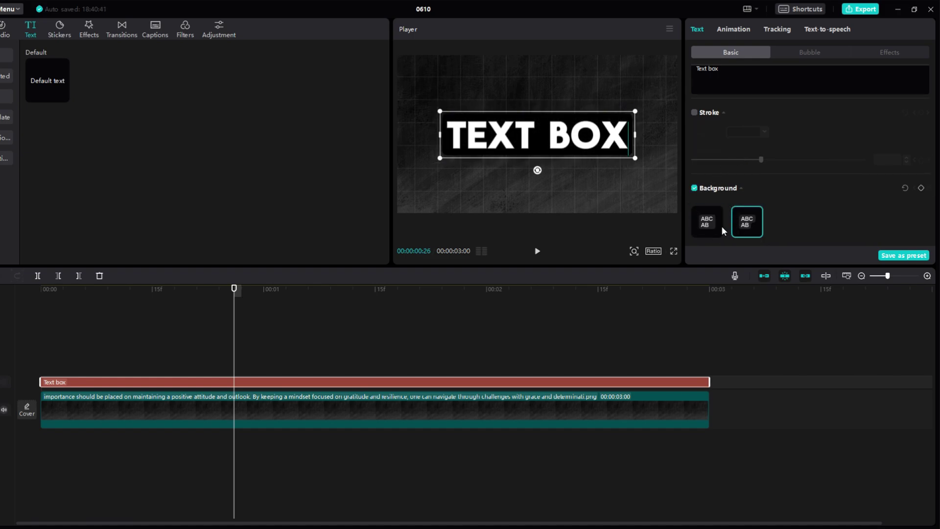
left_click(747, 221)
Make the background box green and raise Rounded rectangle to 51%.
scroll(758, 217, "down", 3)
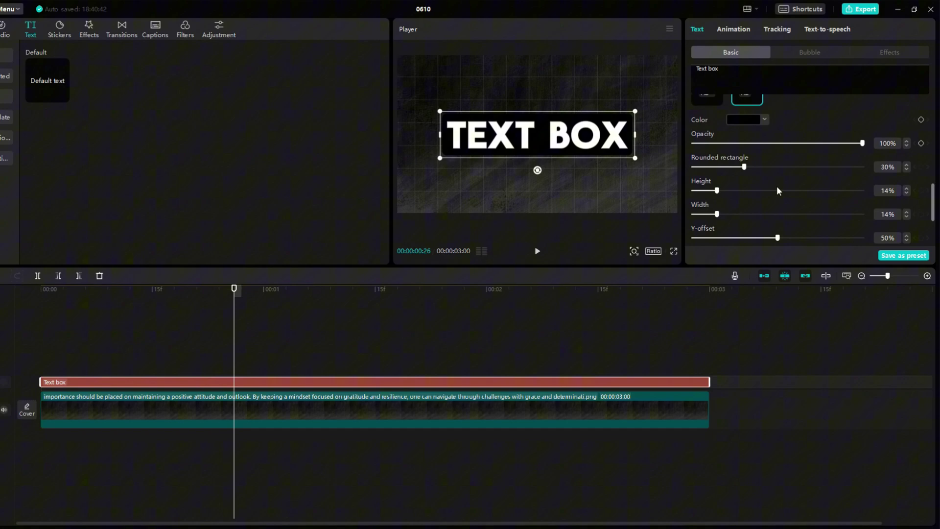
left_click(764, 122)
left_click(793, 162)
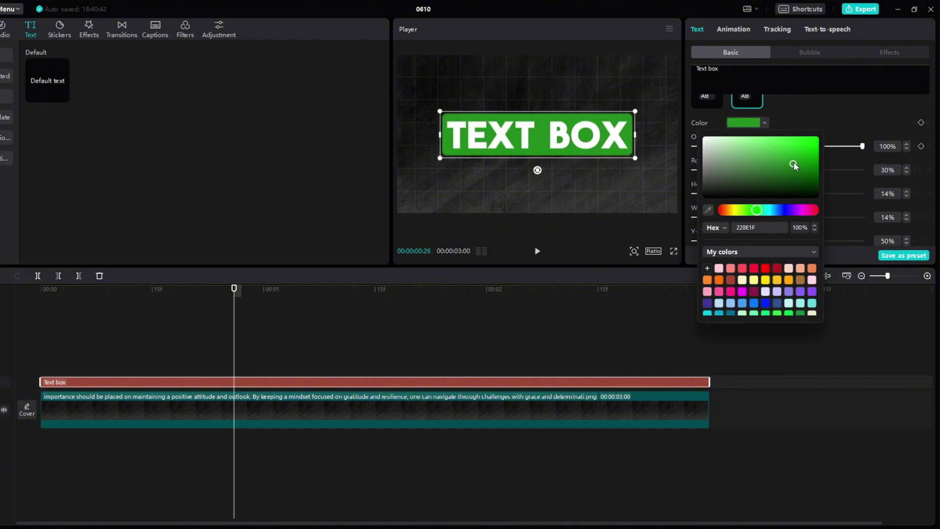
left_click_drag(793, 162, 818, 145)
left_click(815, 146)
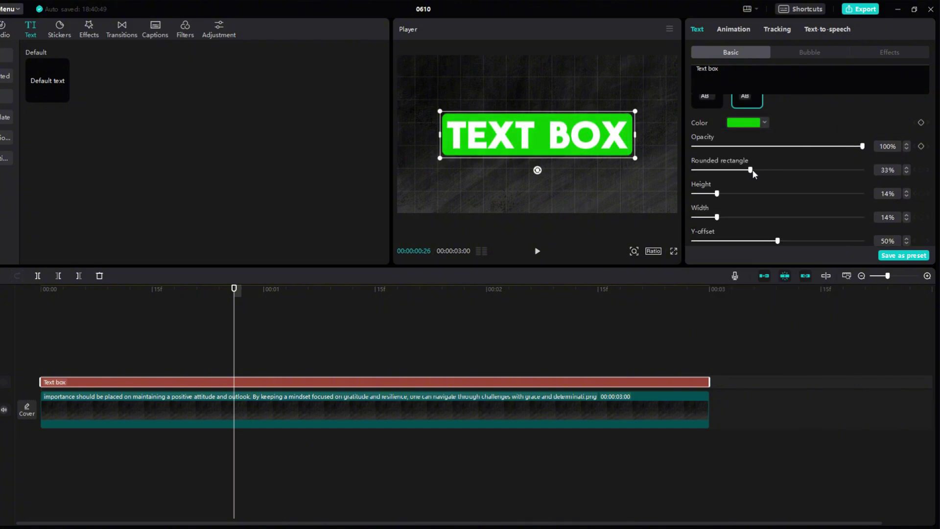
left_click_drag(753, 169, 780, 171)
scroll(805, 169, "down", 3)
scroll(783, 176, "up", 2)
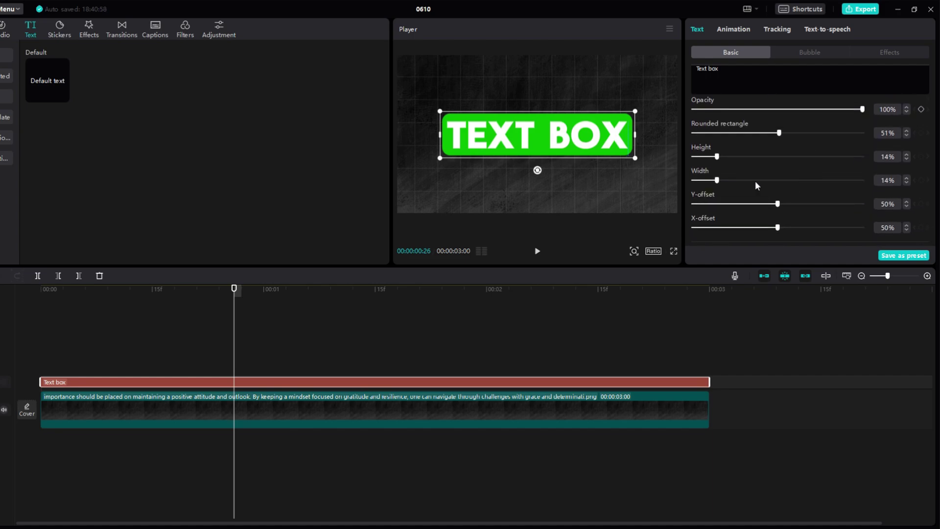
mouse_move(717, 156)
left_mouse_down()
mouse_move(754, 160)
mouse_move(716, 166)
left_mouse_up()
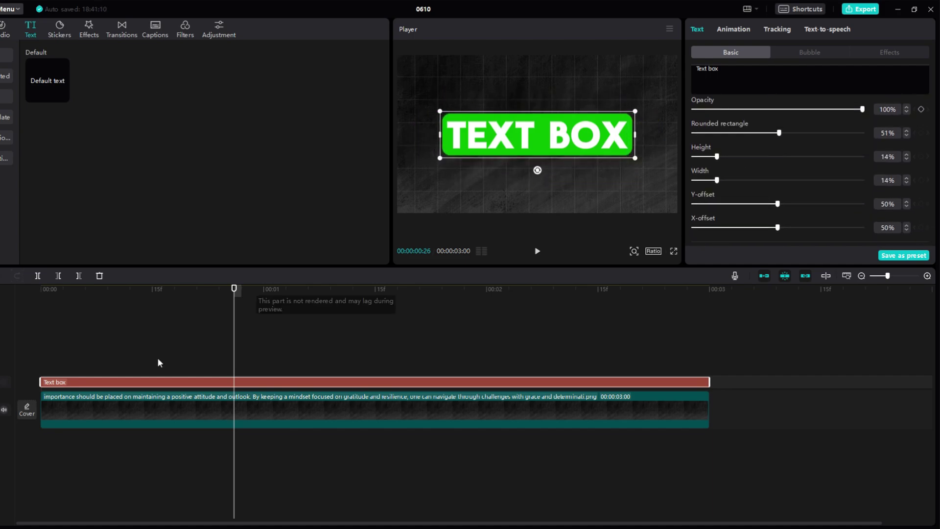
scroll(764, 46, "up", 1)
Give the title a 0.5s Flip up In animation and a 0.5s Ink Print Out animation.
left_click(733, 30)
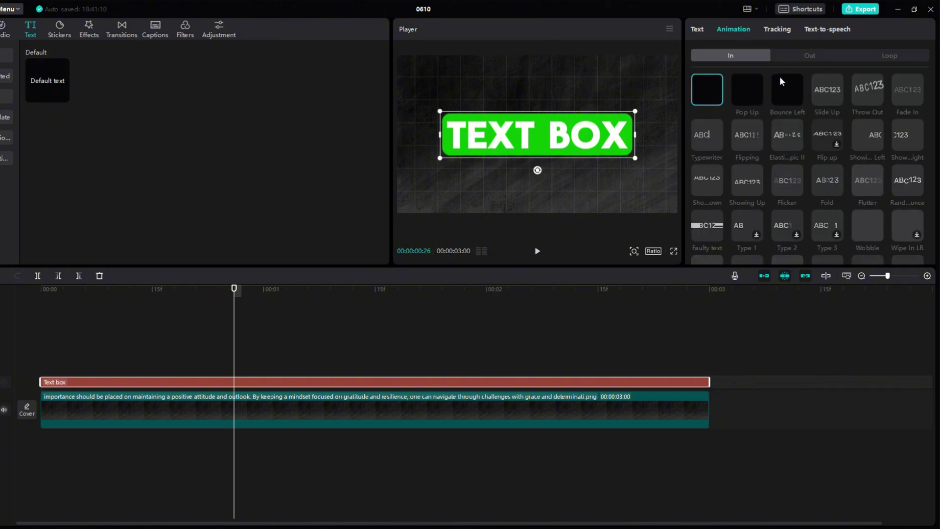
left_click(751, 93)
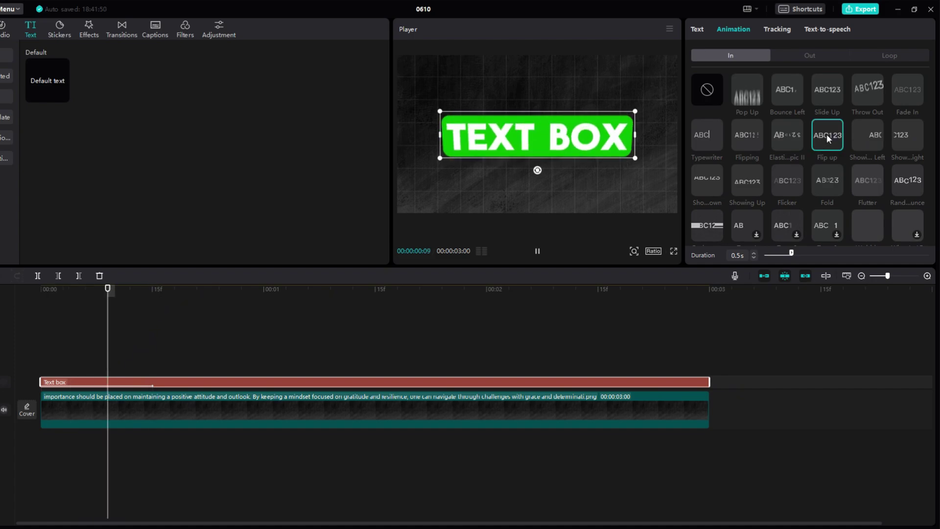
left_click(821, 55)
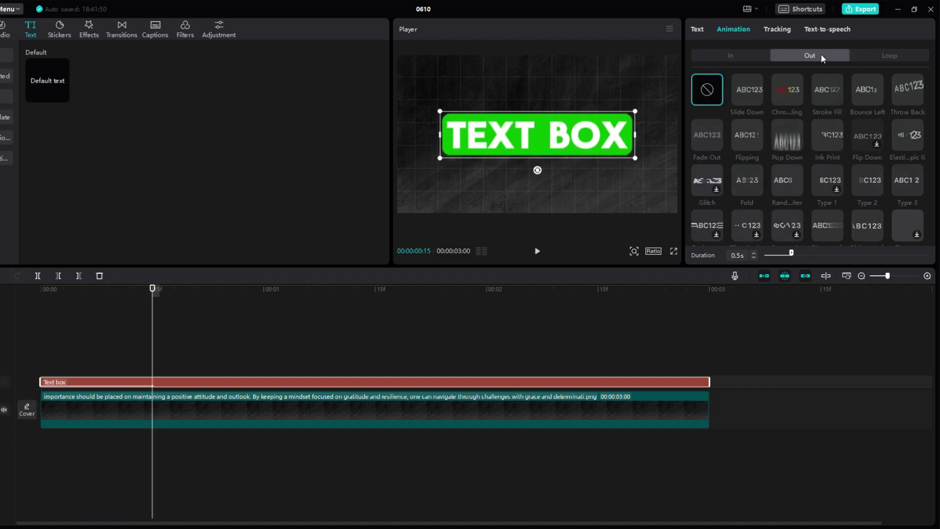
left_click(745, 96)
left_click(832, 141)
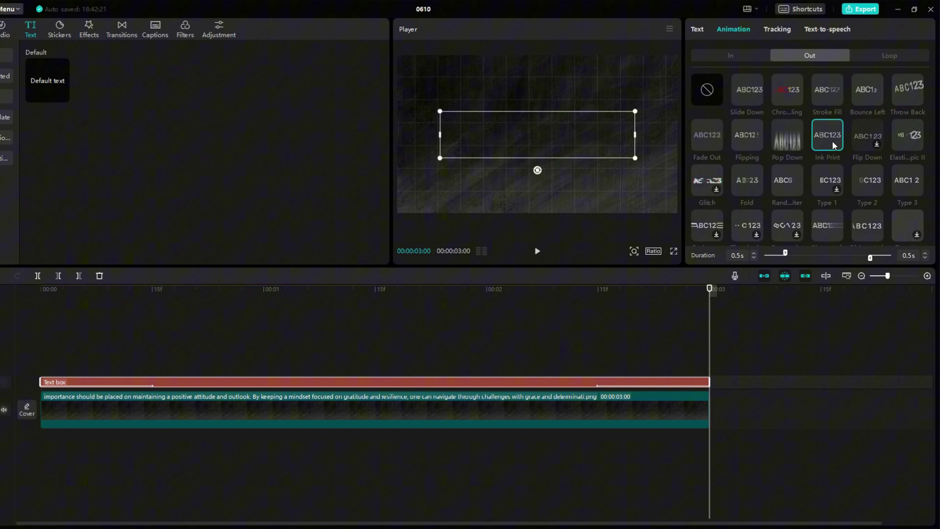
left_click(698, 30)
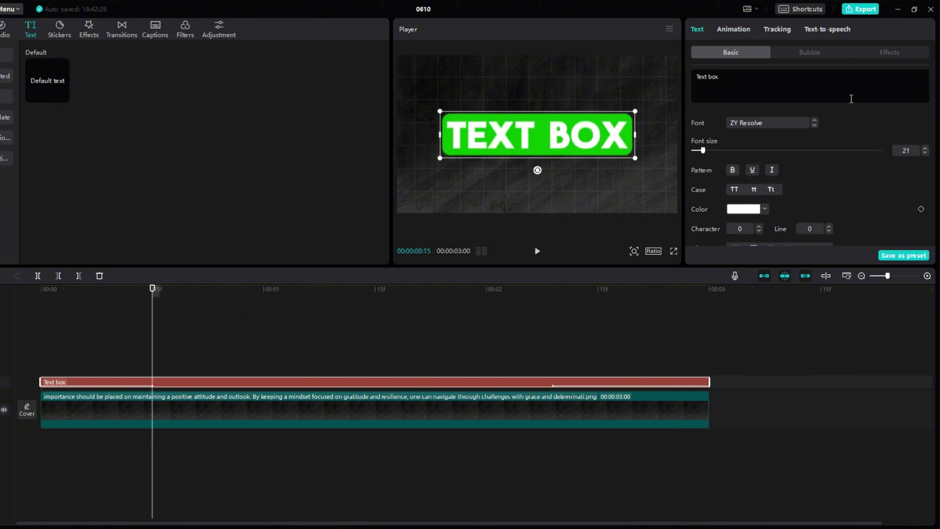
scroll(843, 198, "down", 6)
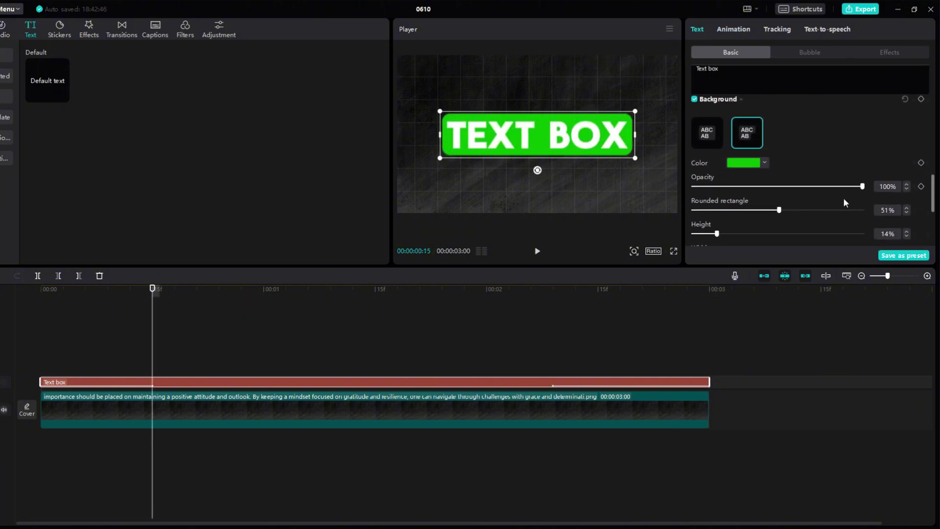
Keyframe the background Opacity from 0% up to 100% and preview the fade-in.
left_click_drag(862, 186, 683, 189)
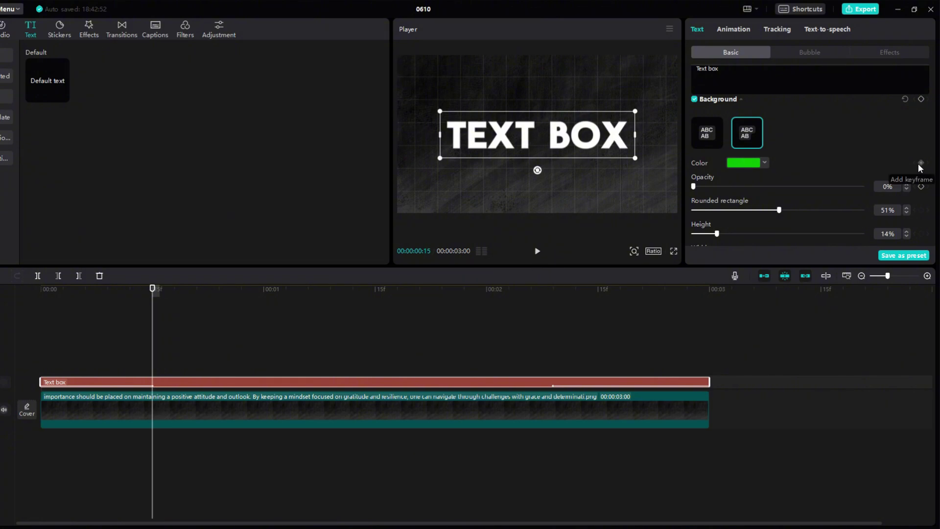
left_click(920, 186)
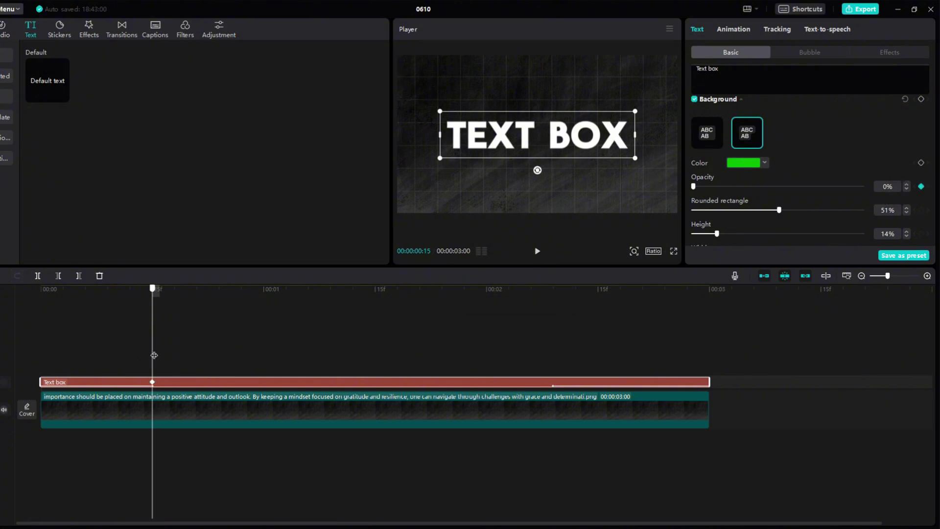
left_click_drag(154, 355, 213, 353)
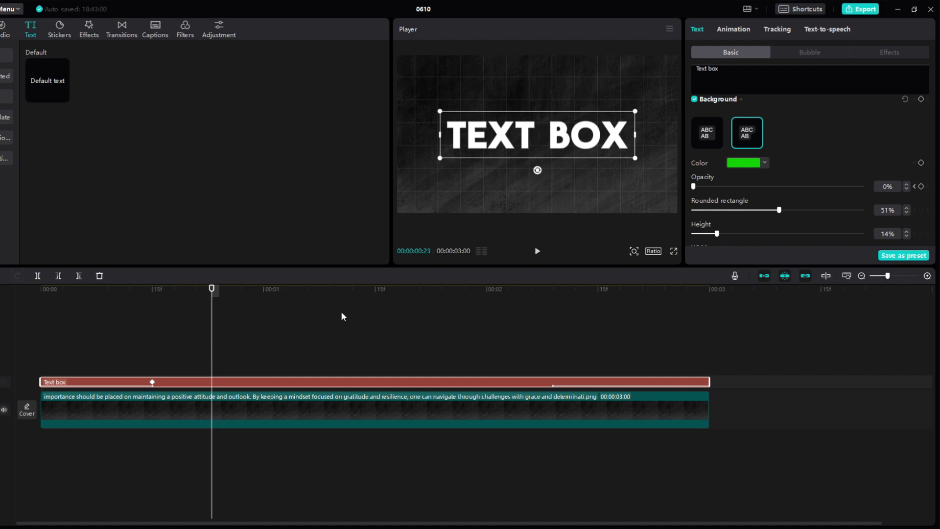
left_click_drag(694, 186, 878, 186)
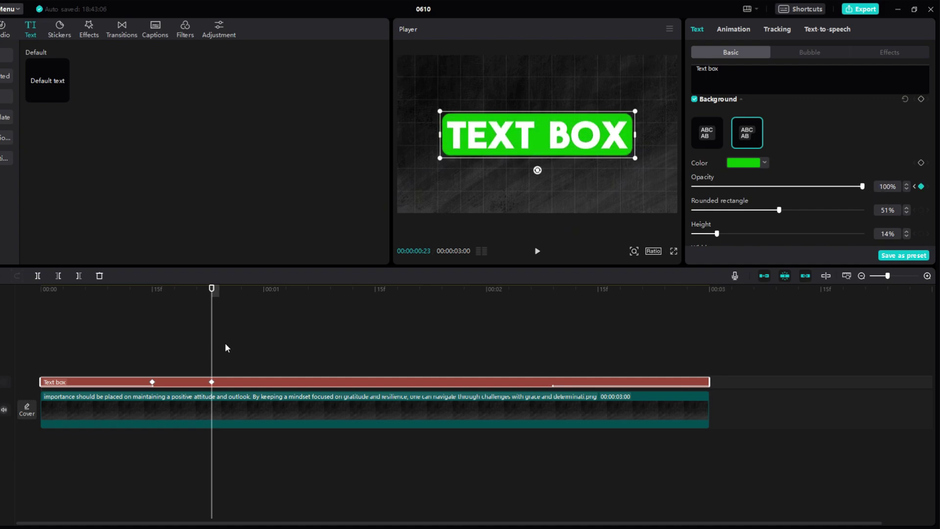
left_click_drag(227, 347, 130, 351)
left_click(537, 252)
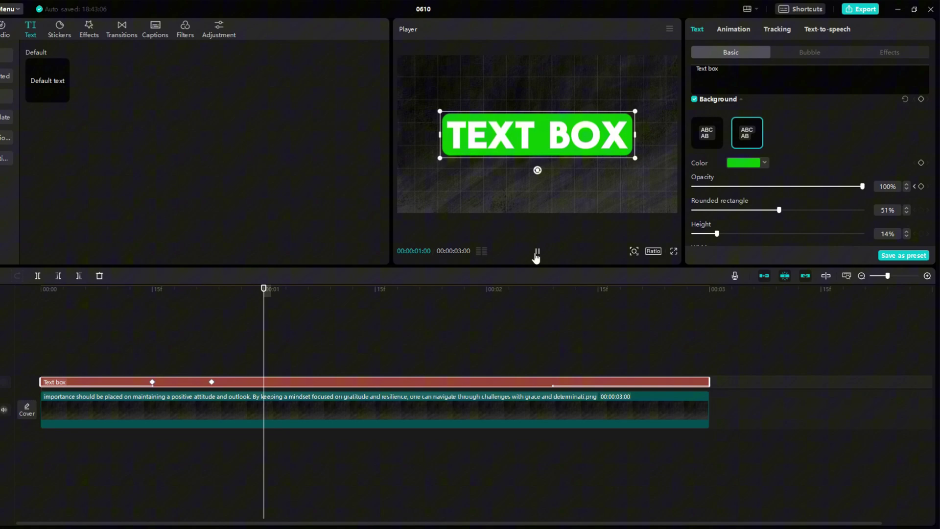
left_click(537, 252)
At 1:10, keyframe the background colour changing from green to red B70202, then play it back.
left_click_drag(328, 347, 390, 345)
left_click(921, 162)
left_click(764, 163)
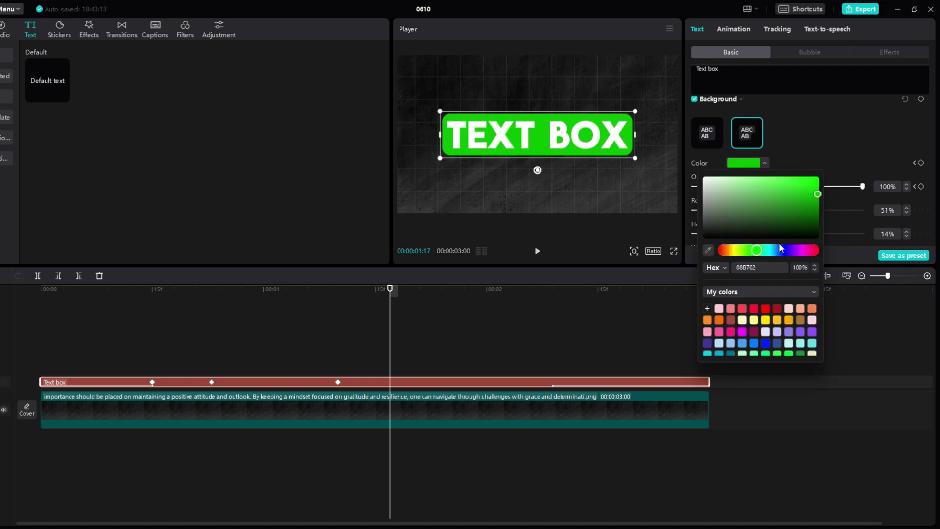
left_click_drag(750, 254, 704, 254)
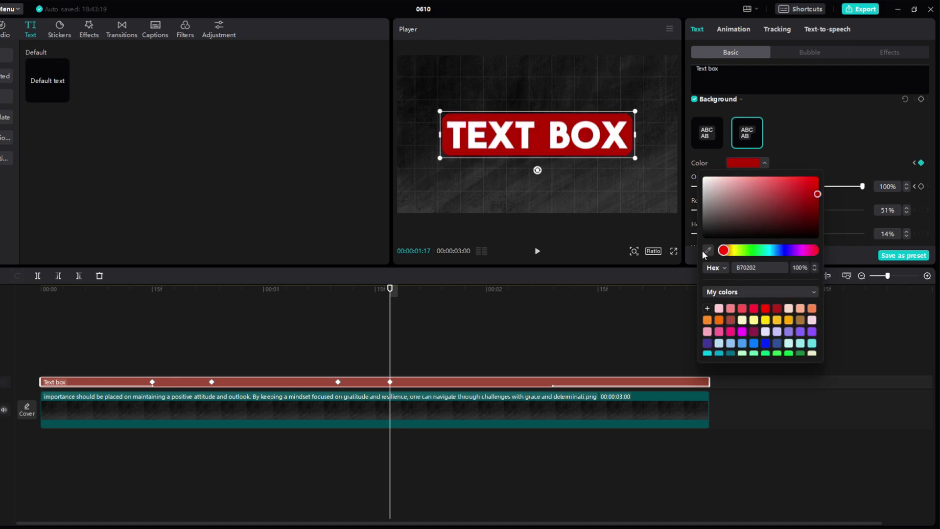
left_click(575, 242)
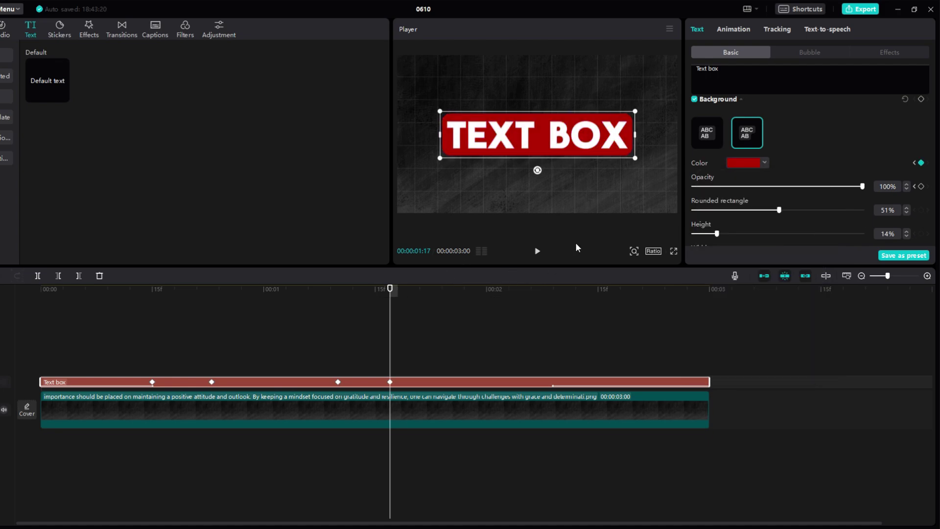
left_click(390, 336)
left_click(537, 251)
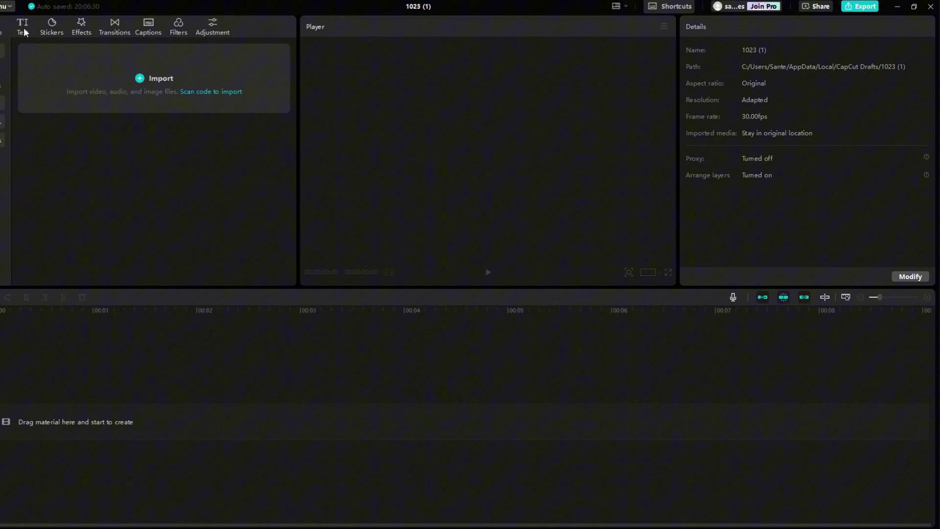
Add a Default text clip and replace its text with the years 2014 to 2024, one per line.
left_click(24, 27)
left_click(57, 93)
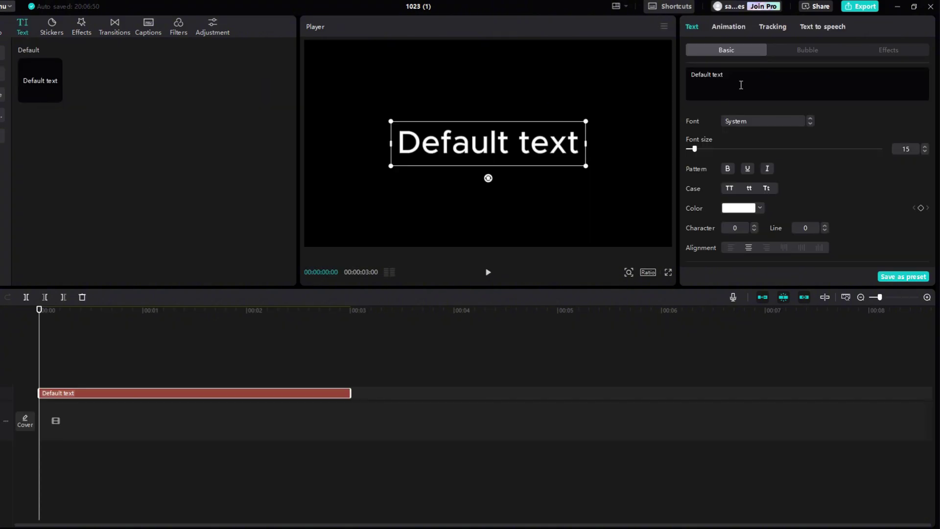
left_click(741, 81)
key("ctrl+v")
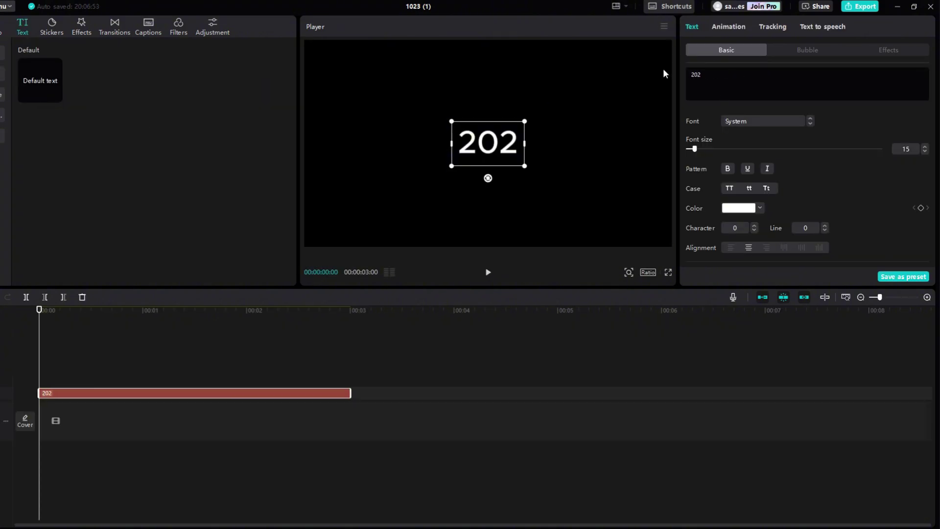
type("2017 2018 2019 2020 2021 2022 2023 2024")
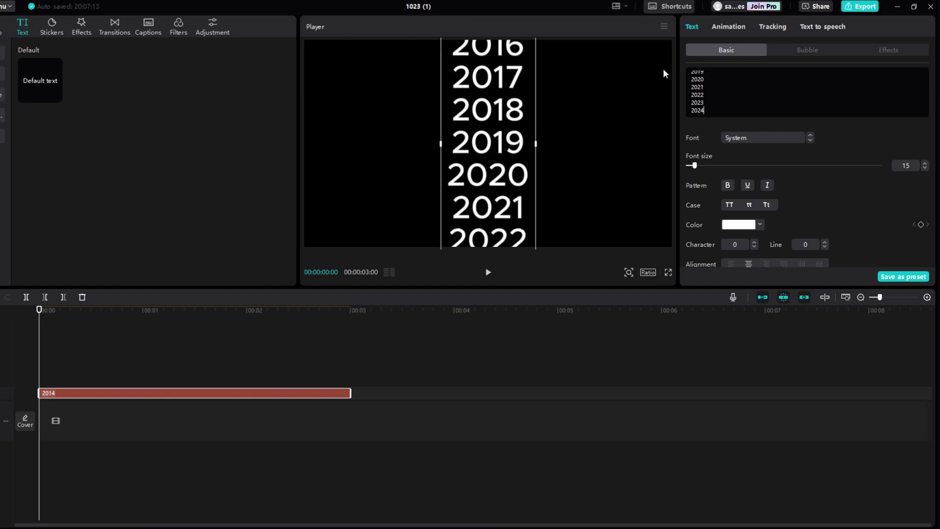
Set the font to ZY Resolve at size 22 and move the list down so 2014 is on top.
left_click(792, 139)
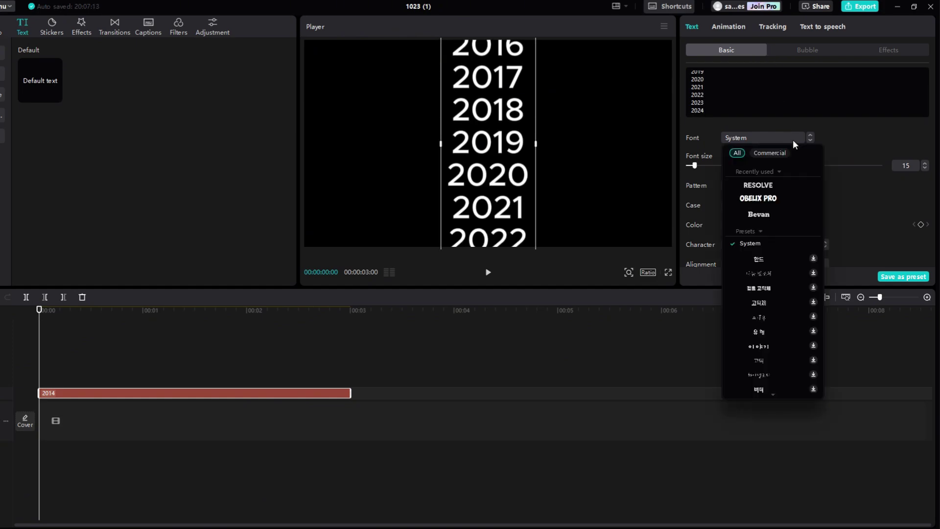
left_click(766, 185)
left_click_drag(694, 165, 699, 167)
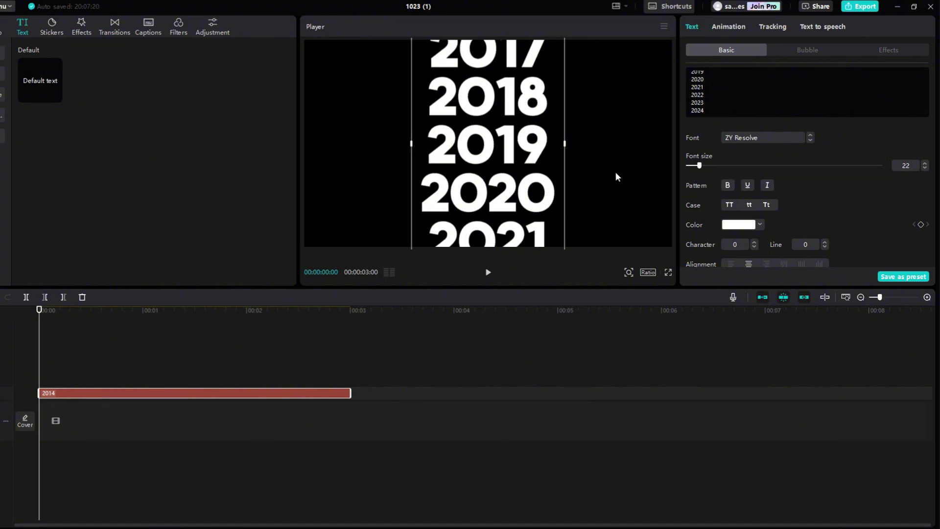
left_click_drag(474, 142, 483, 288)
Trim the years clip to end at 00:02:18 and add a Position keyframe at its start.
left_click_drag(302, 311, 310, 311)
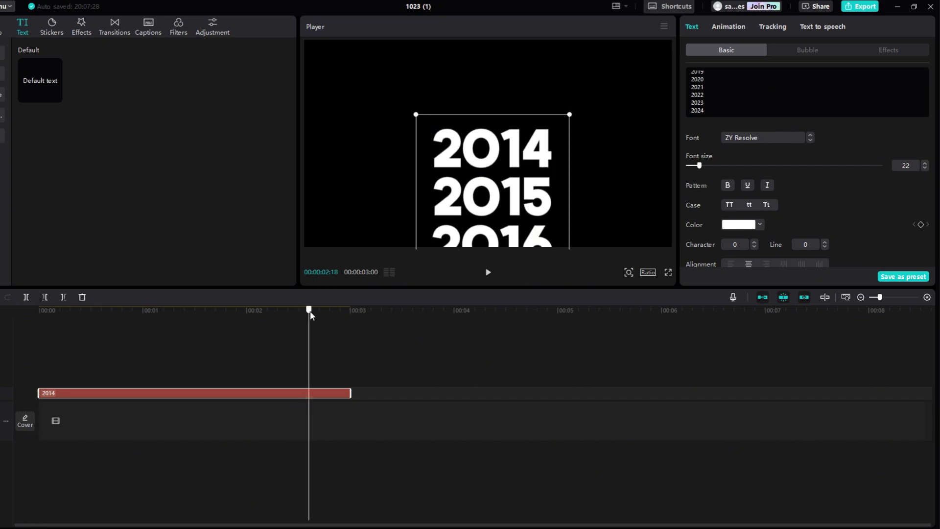
left_click_drag(348, 393, 39, 362)
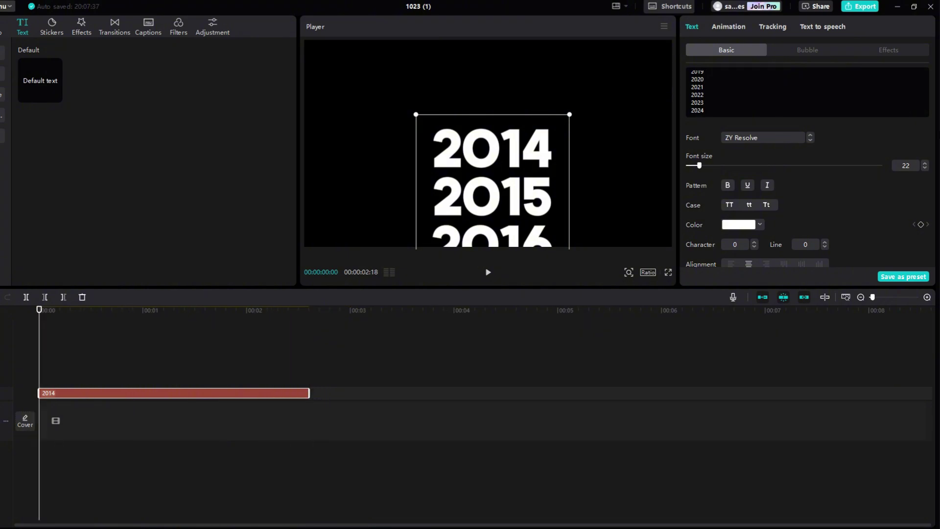
scroll(910, 208, "down", 5)
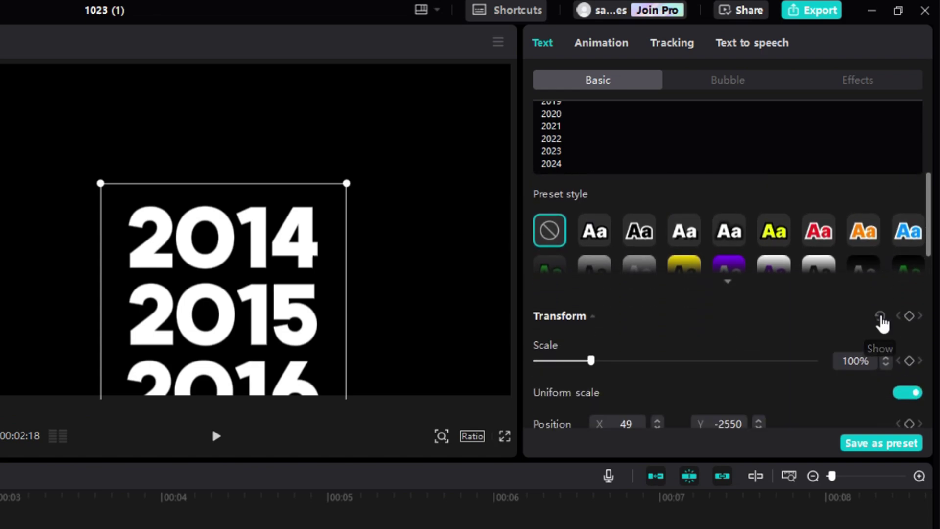
scroll(908, 325, "down", 2)
left_click(909, 315)
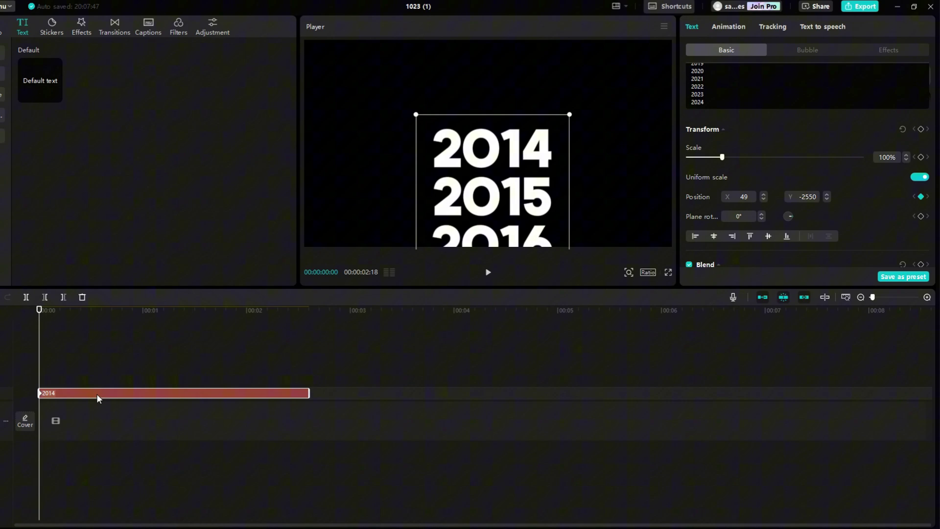
At 1:29, move the list up so 2024 aligns with a temporary copy's 2014, then delete the copy.
left_click_drag(90, 393, 482, 378)
left_click(73, 380)
left_click(68, 393)
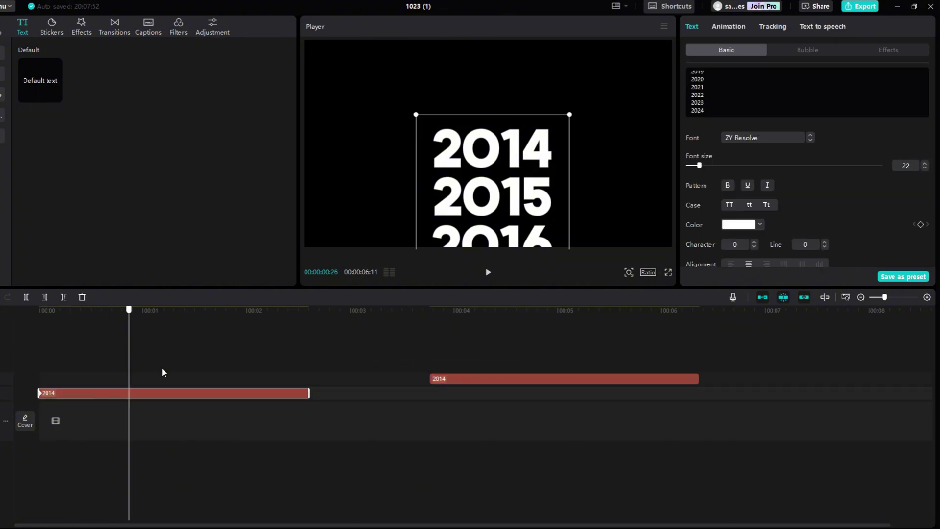
left_click_drag(231, 373, 243, 373)
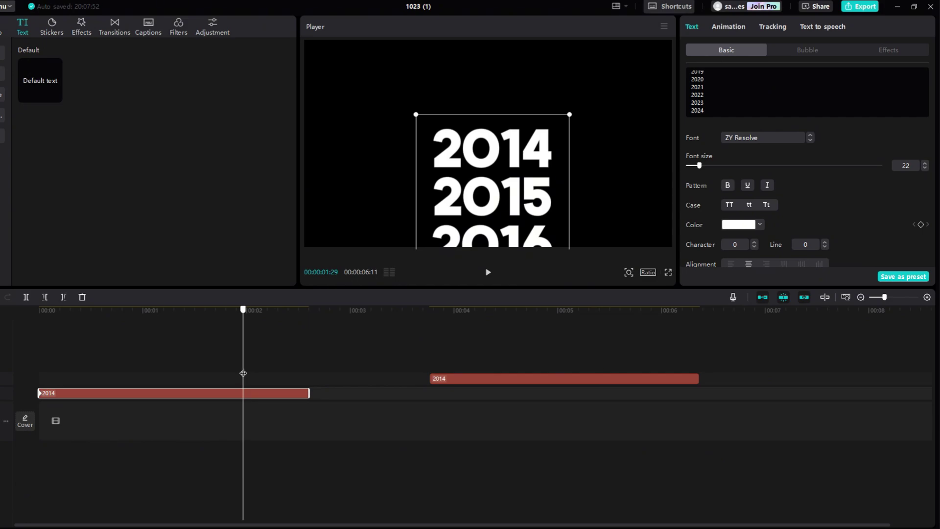
left_click_drag(470, 379, 285, 382)
left_click(267, 392)
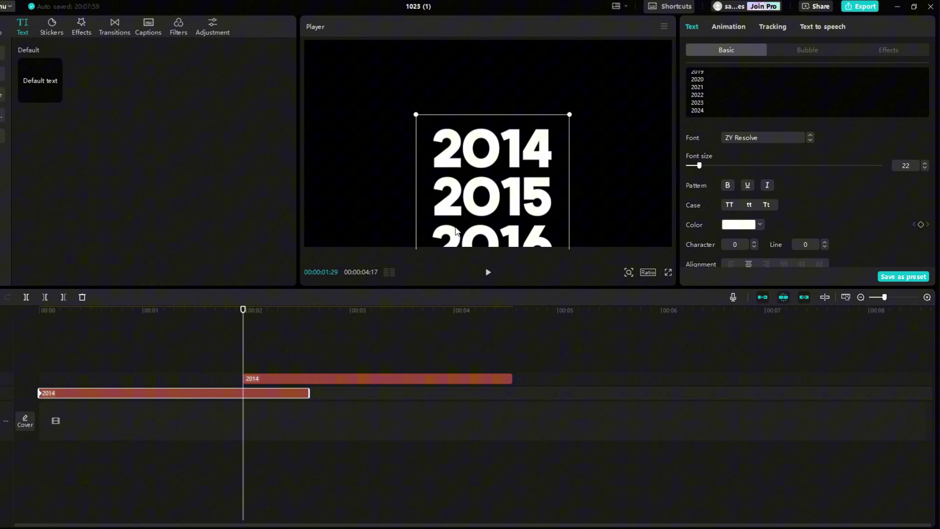
left_click_drag(455, 231, 497, 183)
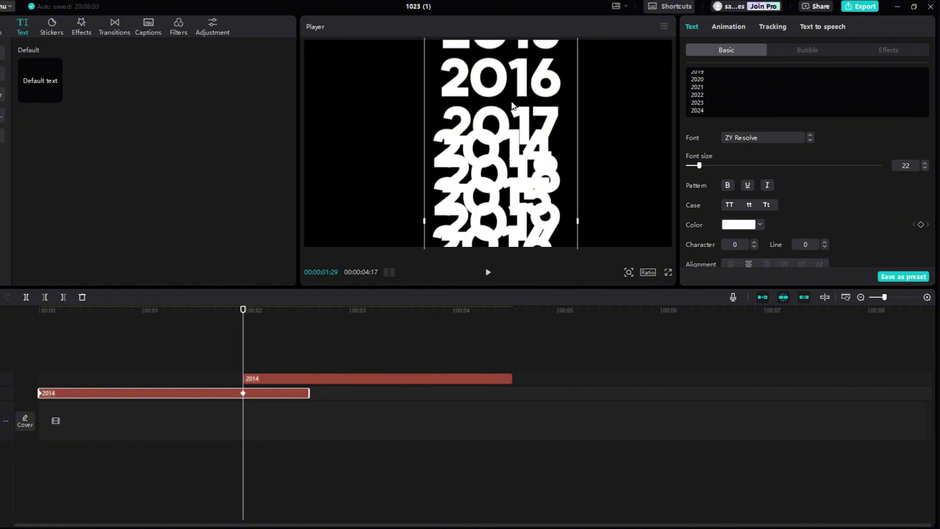
mouse_move(512, 105)
left_mouse_down()
mouse_move(536, 130)
mouse_move(476, 112)
mouse_move(496, 104)
mouse_move(509, 115)
left_mouse_up()
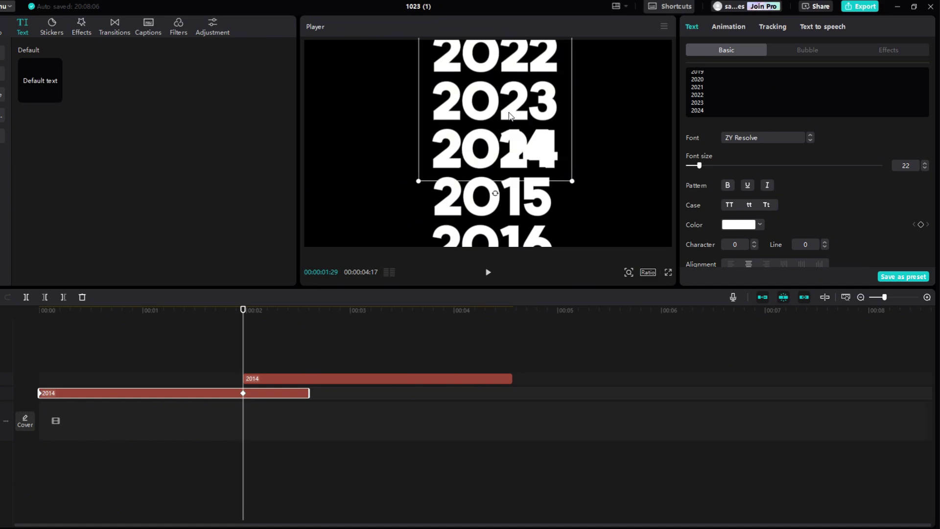
left_click(281, 380)
key("Delete")
left_click(219, 389)
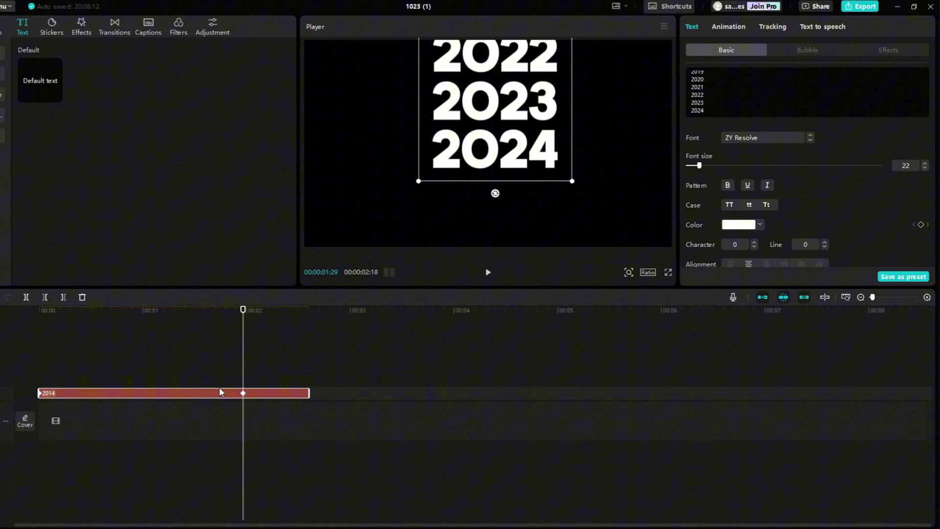
left_click_drag(245, 367, 39, 373)
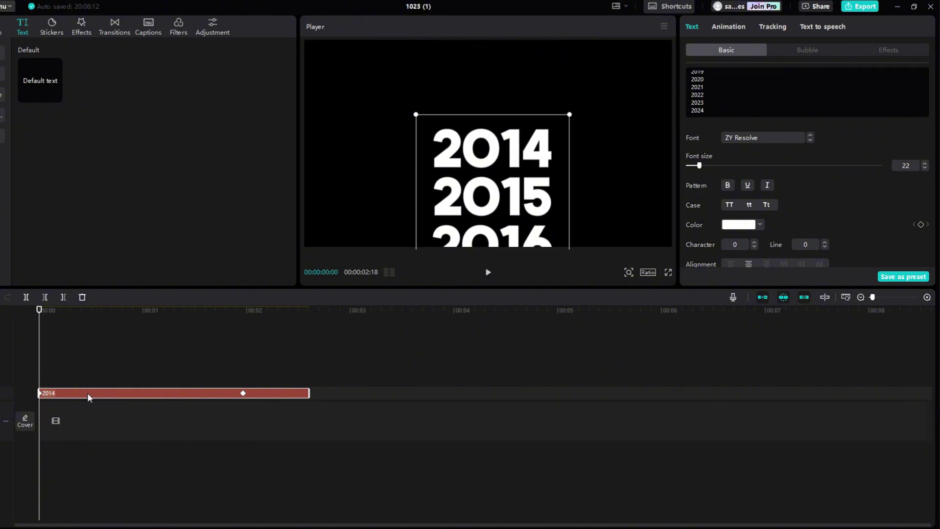
Expand the years clip's y-position curve and apply a preset easing curve to its first keyframe.
right_click(88, 393)
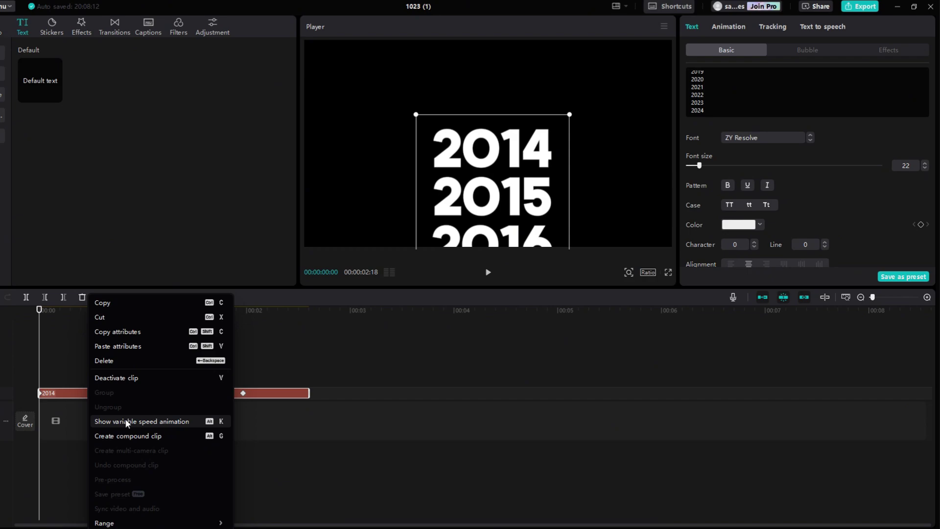
left_click(69, 345)
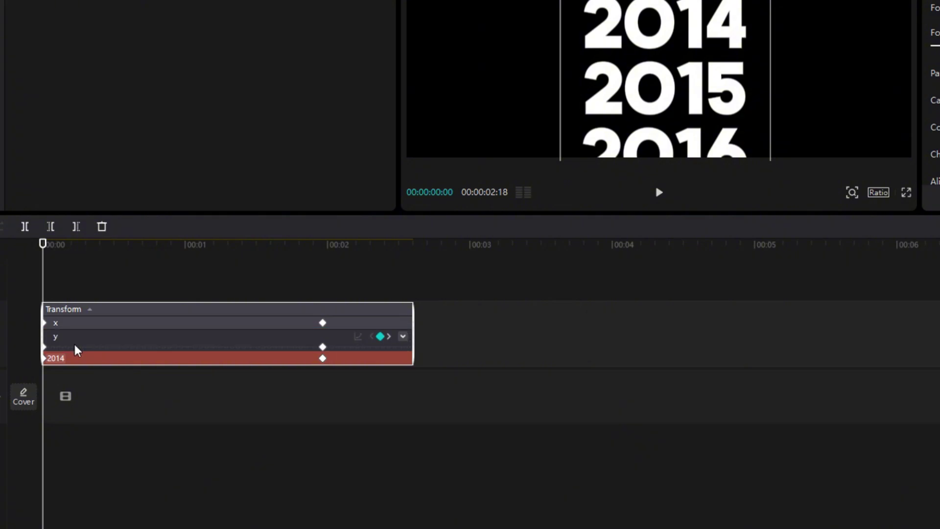
left_click(96, 349)
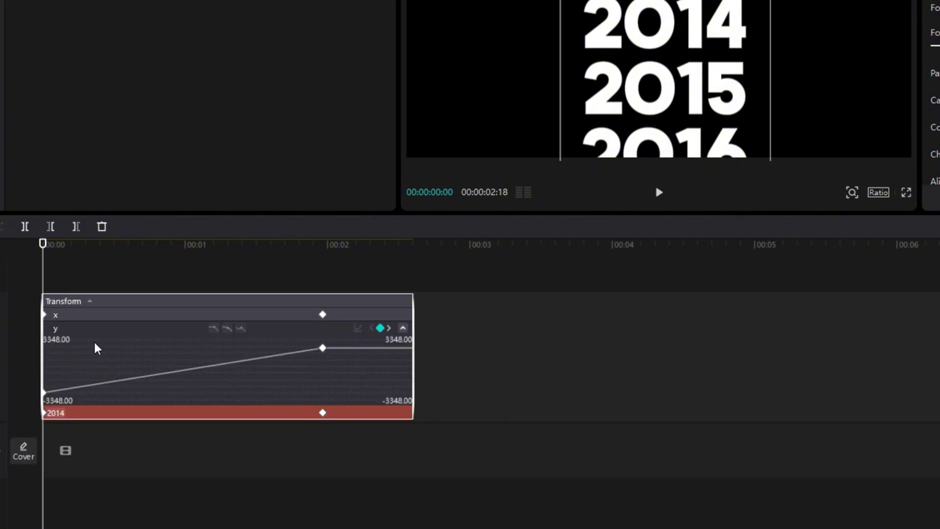
right_click(48, 392)
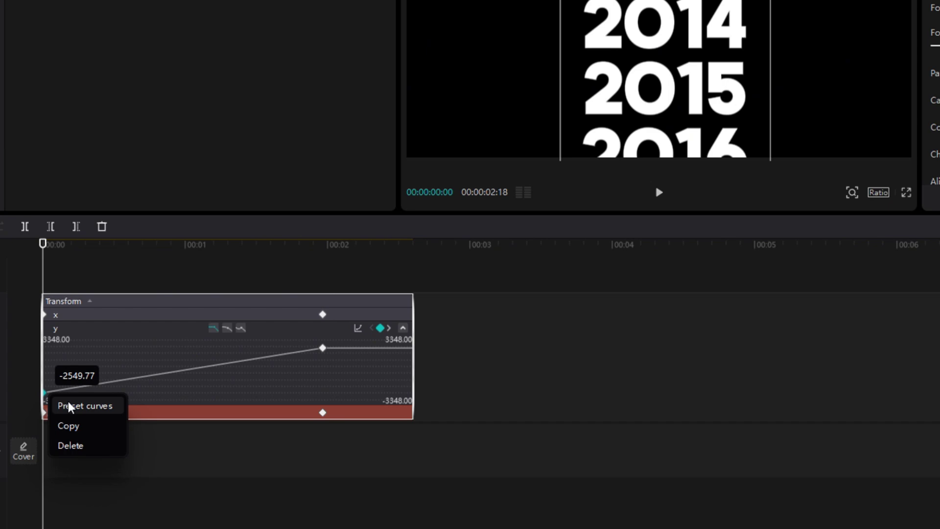
left_click(66, 405)
scroll(290, 449, "down", 1)
left_click(199, 505)
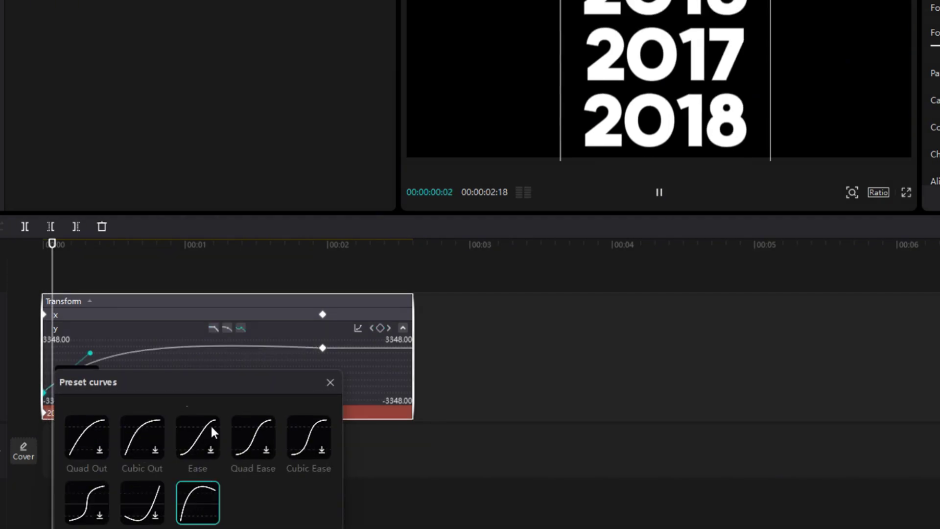
left_click(331, 382)
Drag the Bezier handles at both y keyframes into a custom ease-in, ease-out curve.
left_click_drag(90, 356, 144, 389)
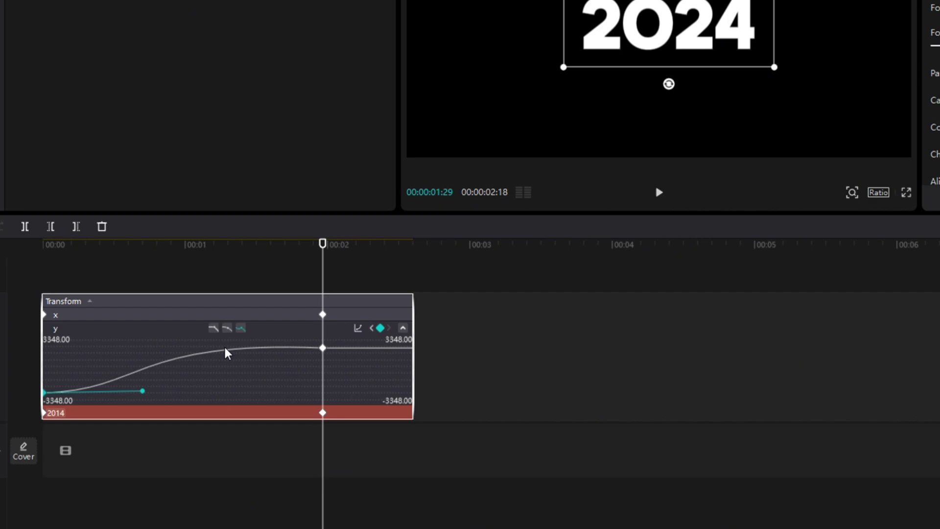
left_click(223, 351)
mouse_move(133, 340)
left_mouse_down()
mouse_move(133, 350)
mouse_move(144, 350)
left_mouse_up()
left_click(176, 368)
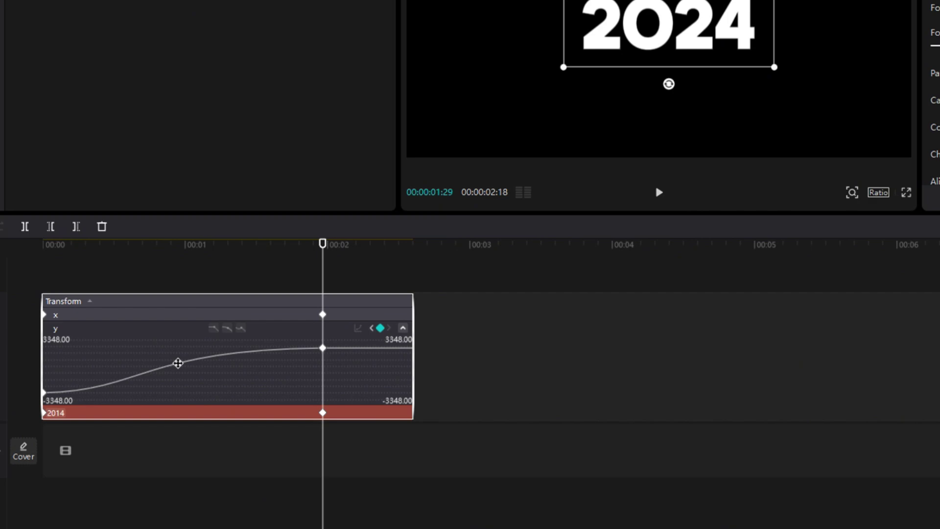
left_click(177, 363)
left_click(223, 417)
Merge the selected year clips into one compound clip and return to the timeline start.
right_click(212, 417)
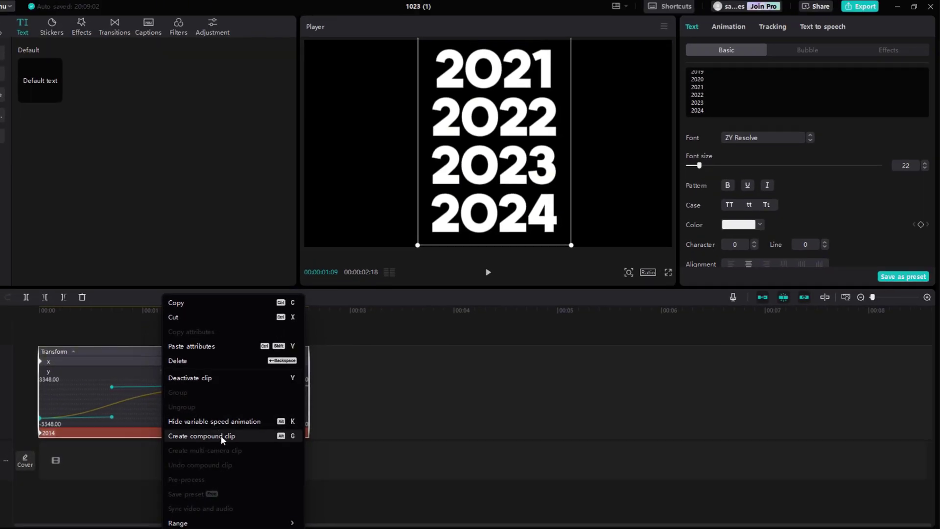
left_click(222, 437)
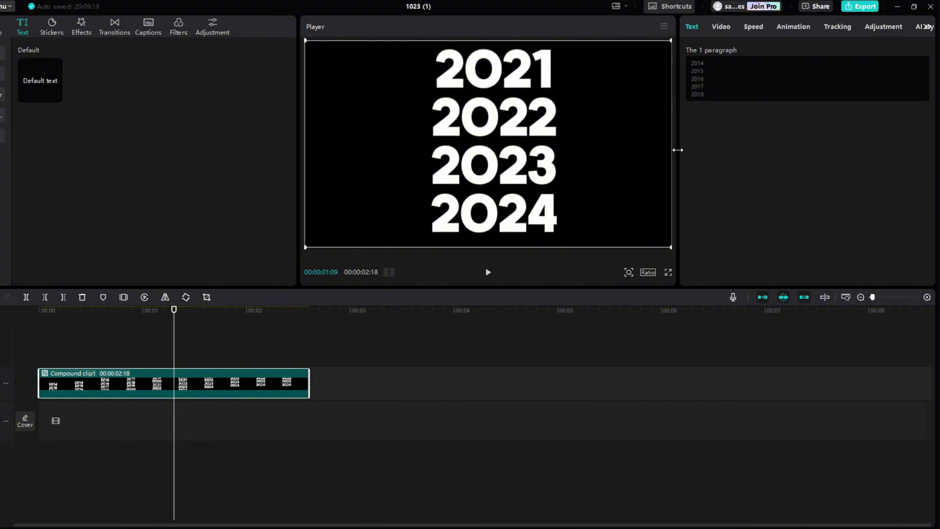
key("Home")
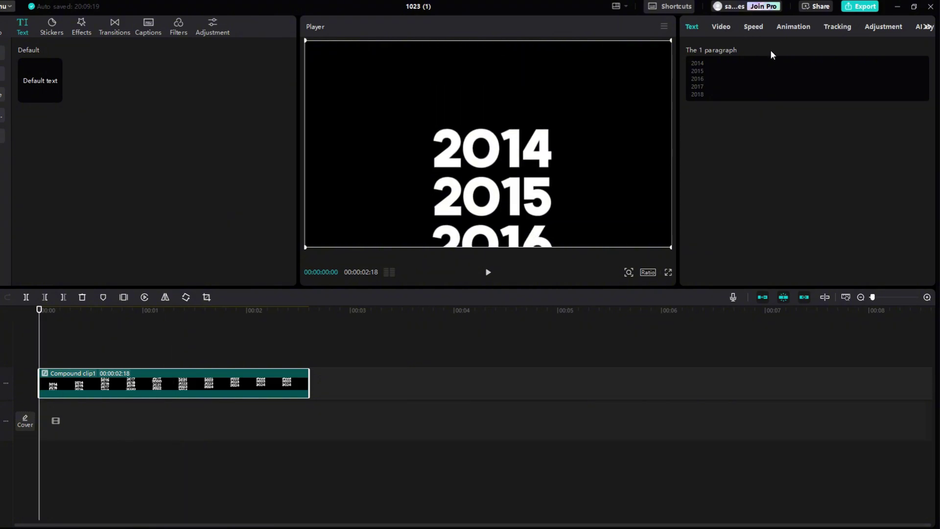
Apply a Rectangle mask framed tightly around 2014 with Feather 15, then play the rolling years.
left_click(723, 26)
left_click(843, 50)
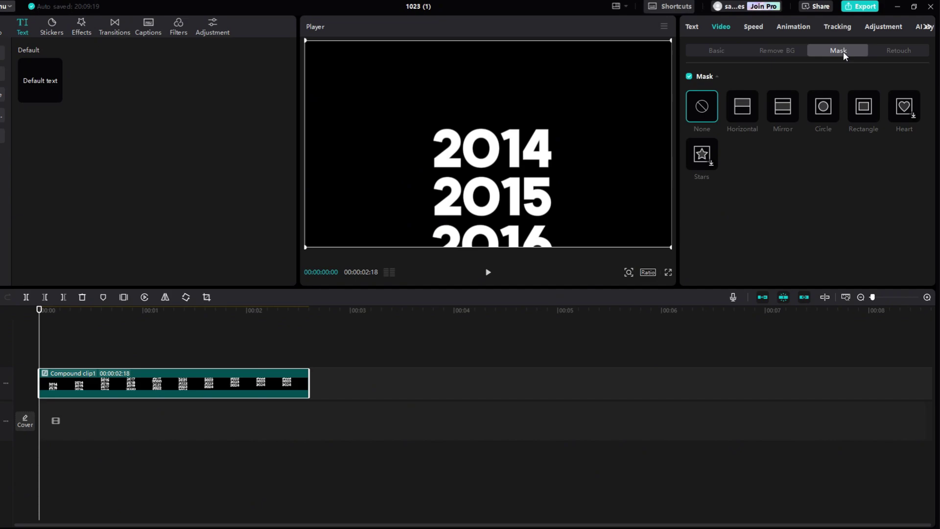
left_click(857, 106)
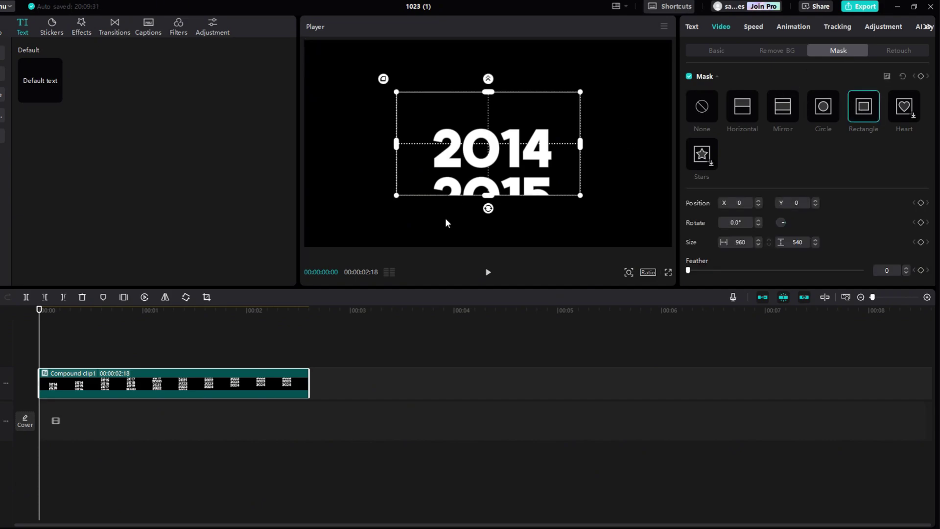
left_click_drag(485, 198, 488, 172)
left_click_drag(580, 145, 557, 146)
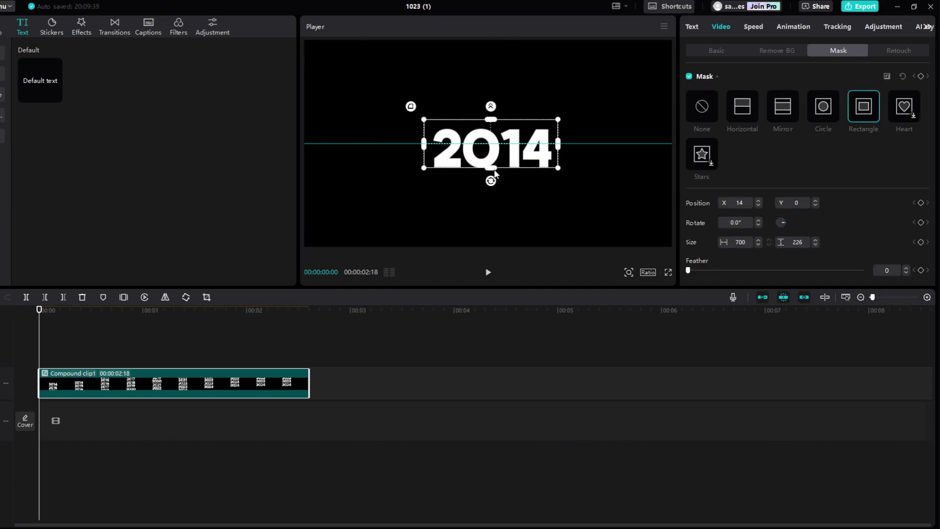
left_click_drag(489, 162, 493, 164)
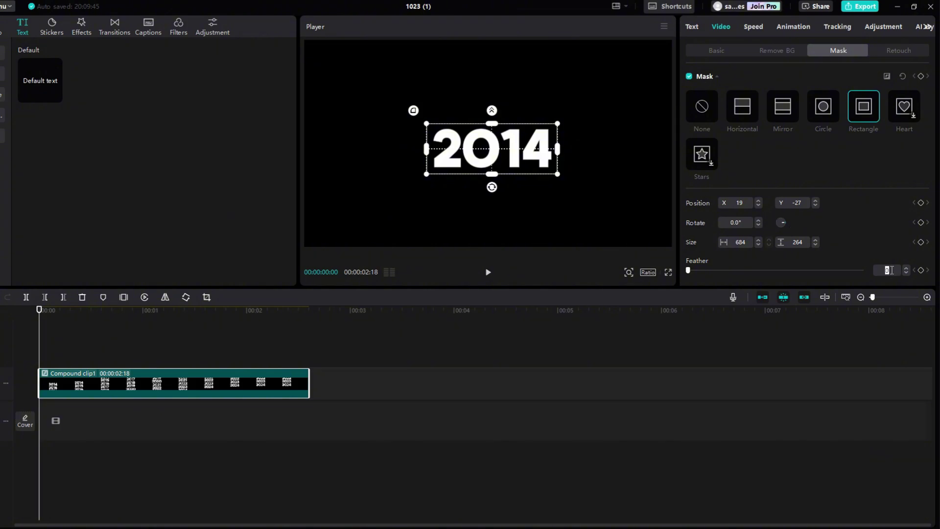
left_click(891, 269)
type("15")
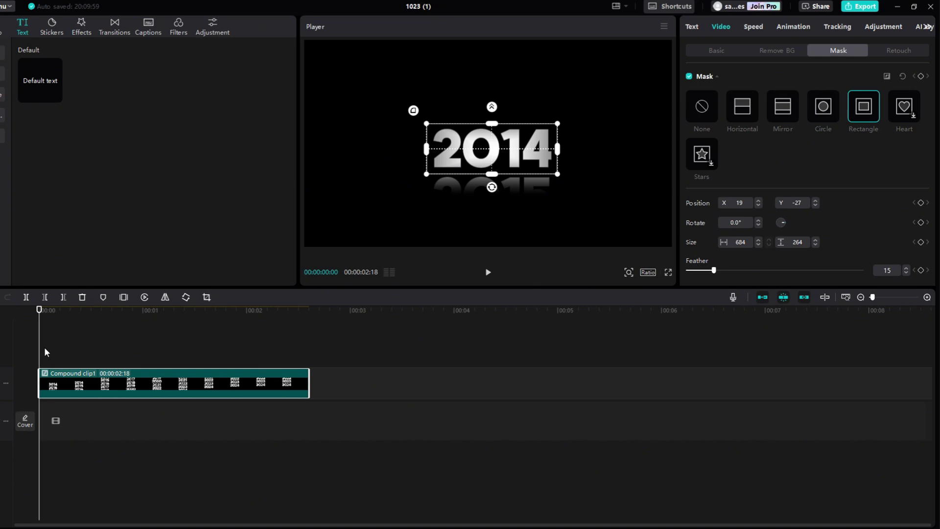
left_click(47, 352)
left_click(487, 274)
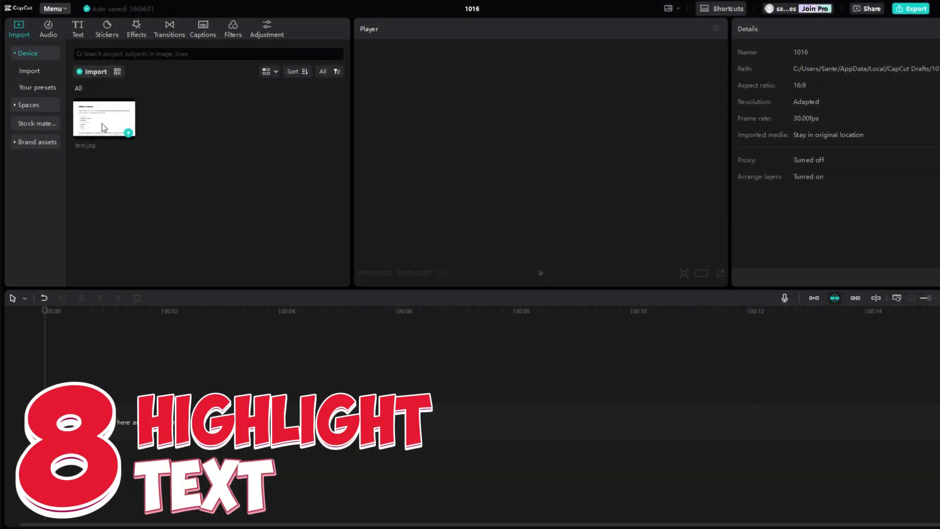
Duplicate test.jpg onto a second track, hide the lower track, and add a Rectangle mask to the top copy.
left_click_drag(104, 118, 162, 382)
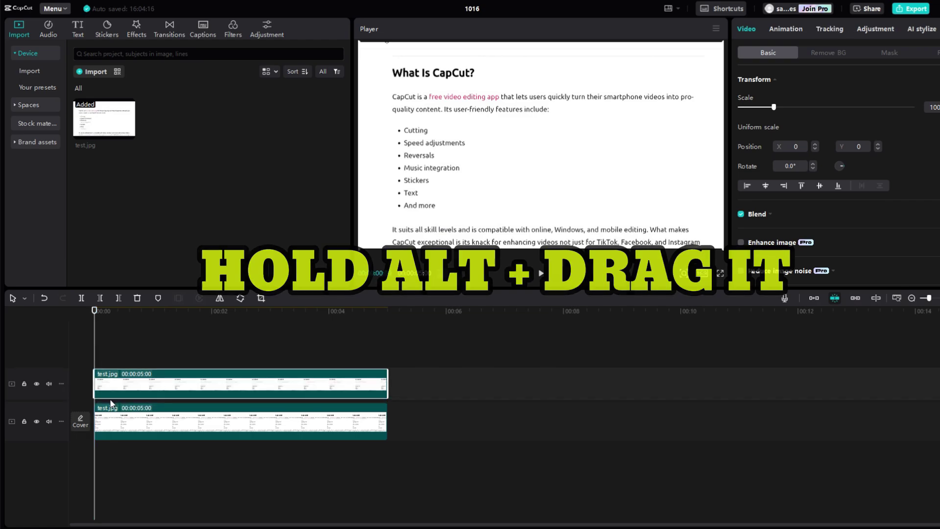
left_click(37, 421)
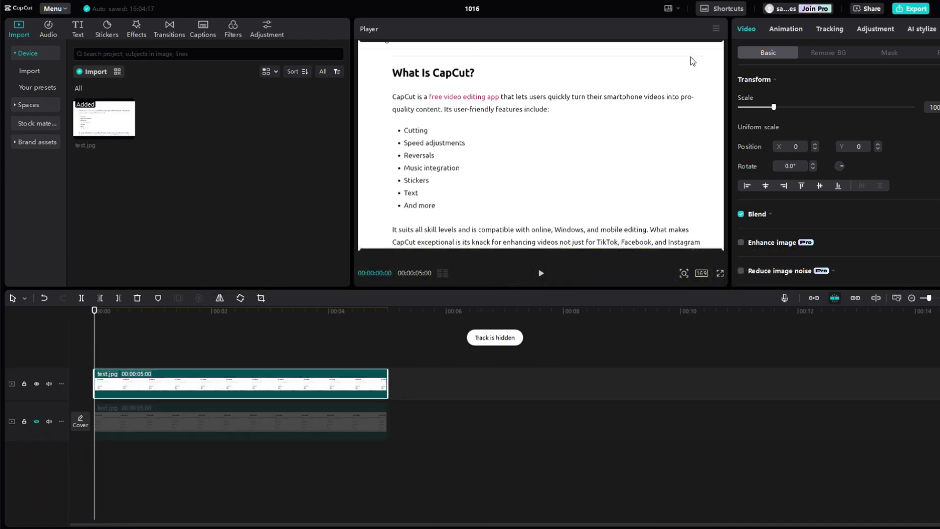
left_click(890, 53)
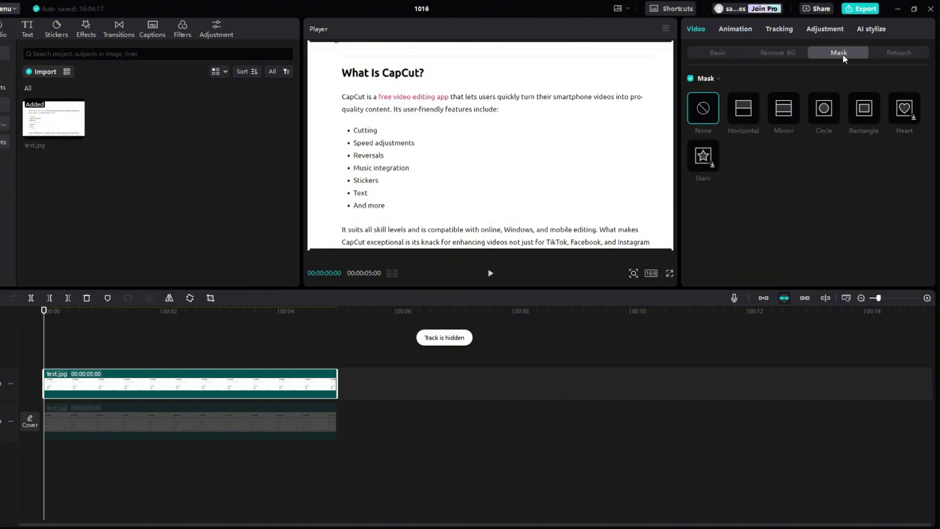
left_click(866, 108)
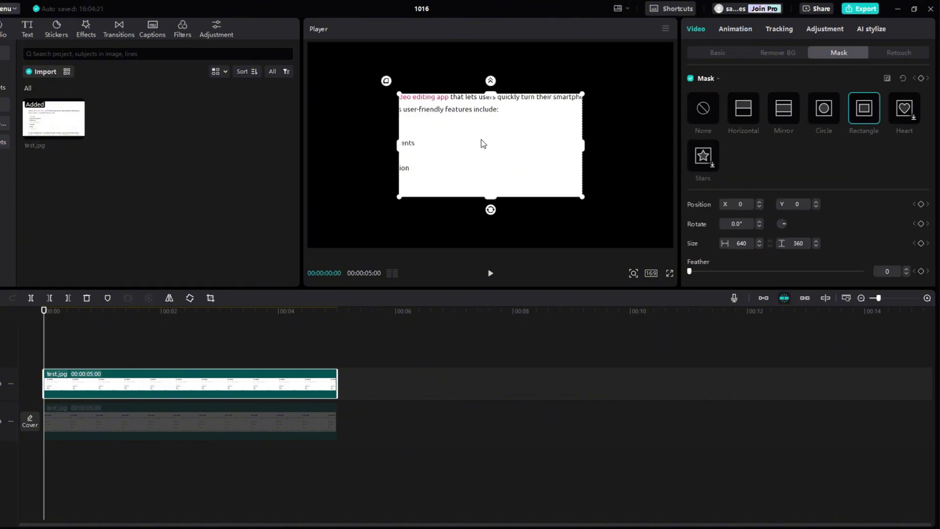
Fit the mask around the first two lines of the opening paragraph, then unhide the lower track.
left_click_drag(482, 143, 416, 104)
left_click_drag(516, 105, 674, 105)
left_click_drag(497, 157, 438, 112)
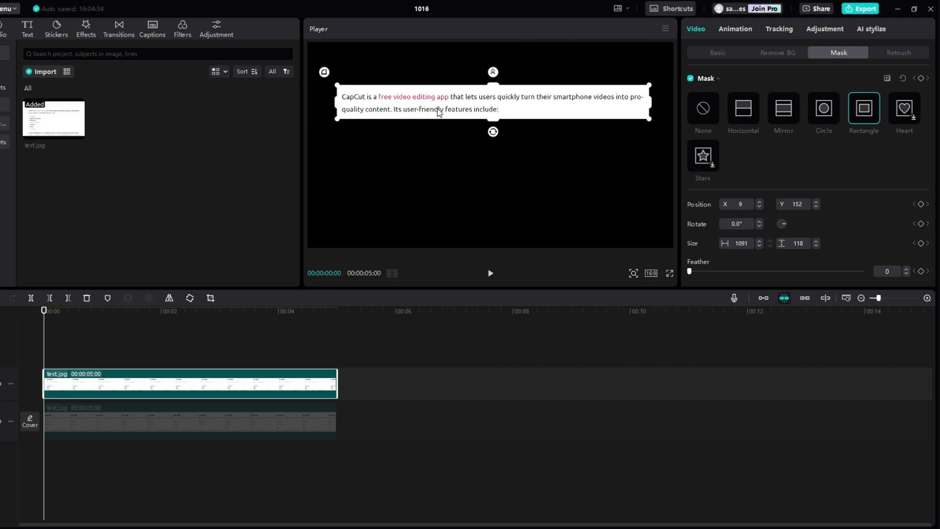
scroll(723, 243, "down", 1)
left_click_drag(689, 243, 715, 271)
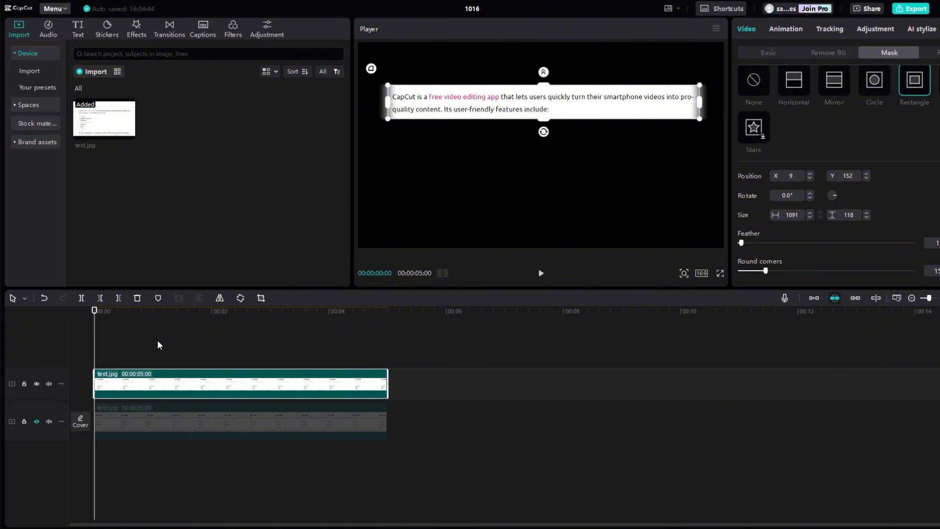
left_click(97, 419)
left_click(37, 422)
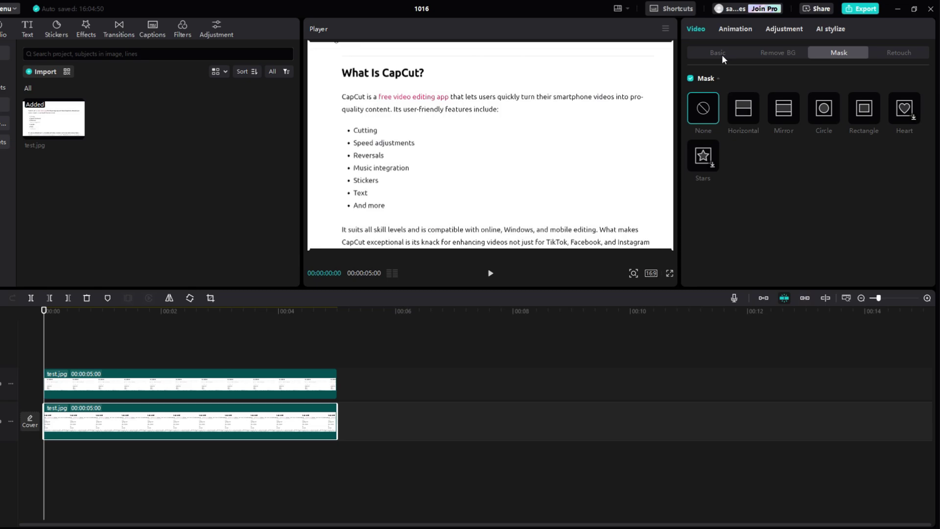
Lower the bottom article image's opacity to about 29% in Basic > Blend, then preview from the start.
left_click(723, 53)
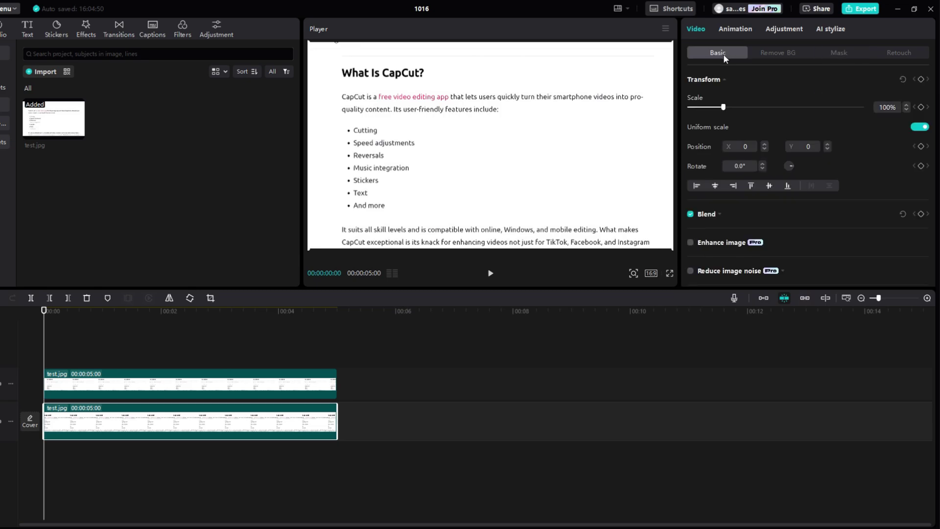
left_click(720, 215)
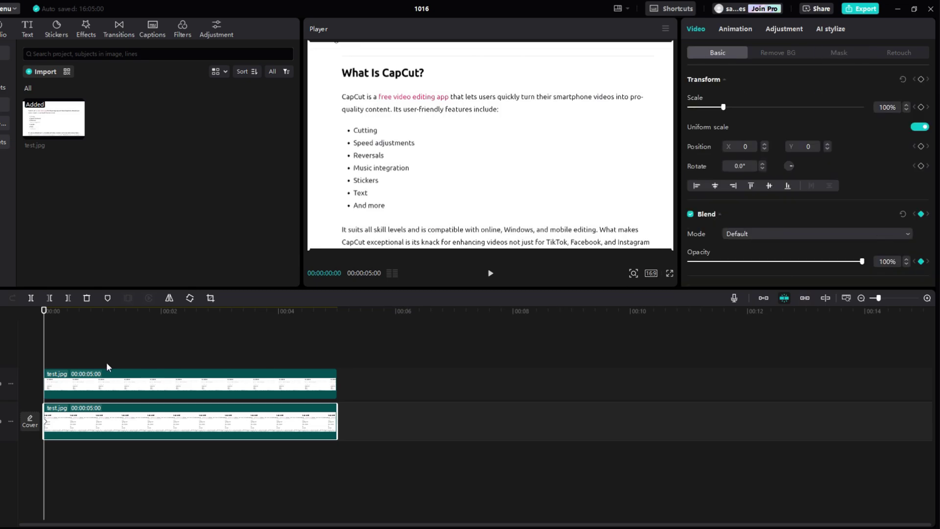
left_click_drag(50, 361, 83, 361)
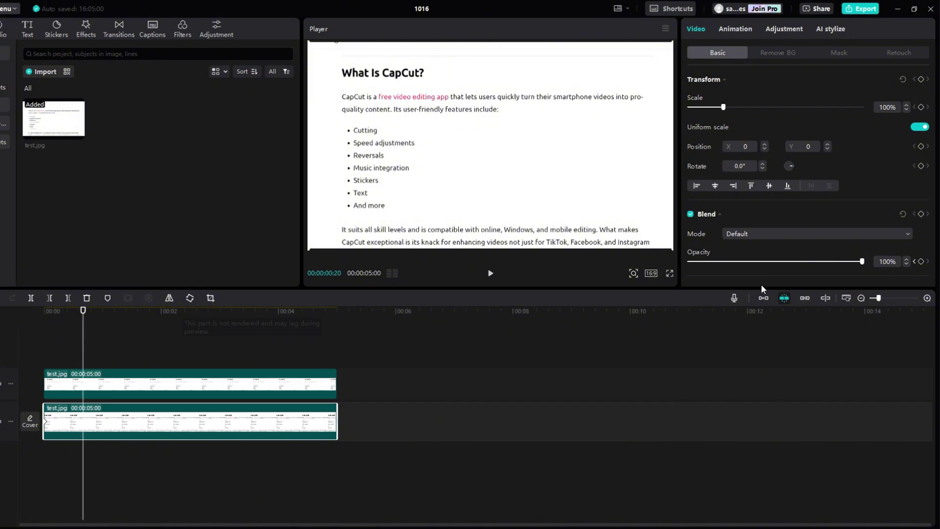
left_click_drag(861, 261, 740, 265)
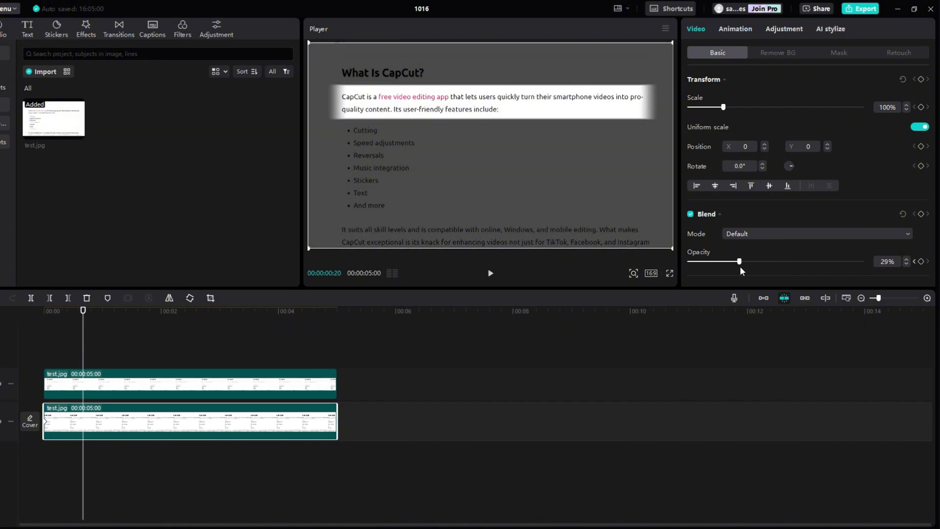
left_click(480, 261)
key("Home")
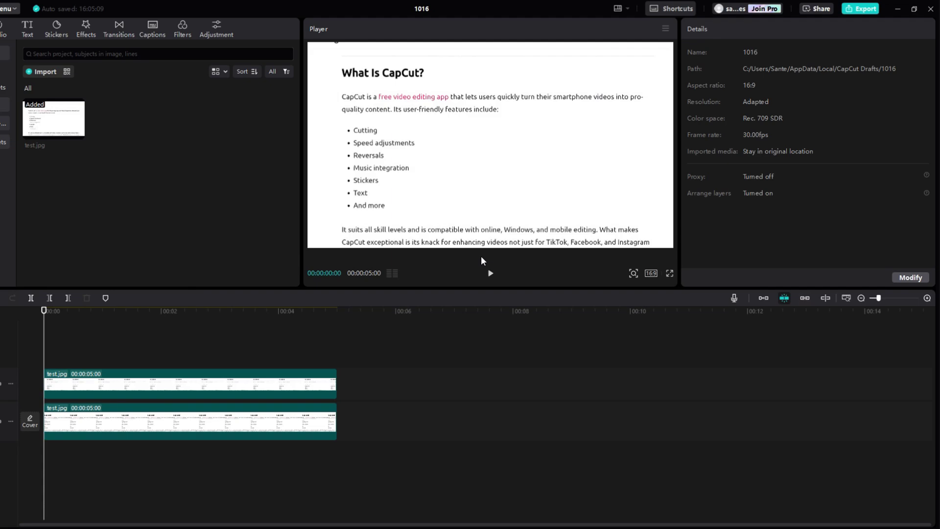
left_click(489, 273)
Add an opacity keyframe near the lower image clip's end and play through to the end.
left_click(242, 377)
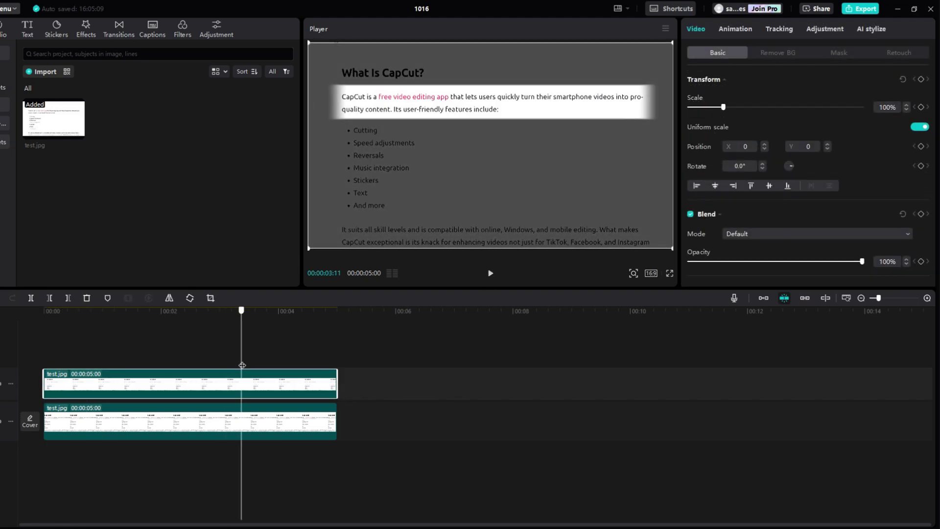
left_click(272, 362)
left_click_drag(273, 360, 300, 362)
left_click(921, 261)
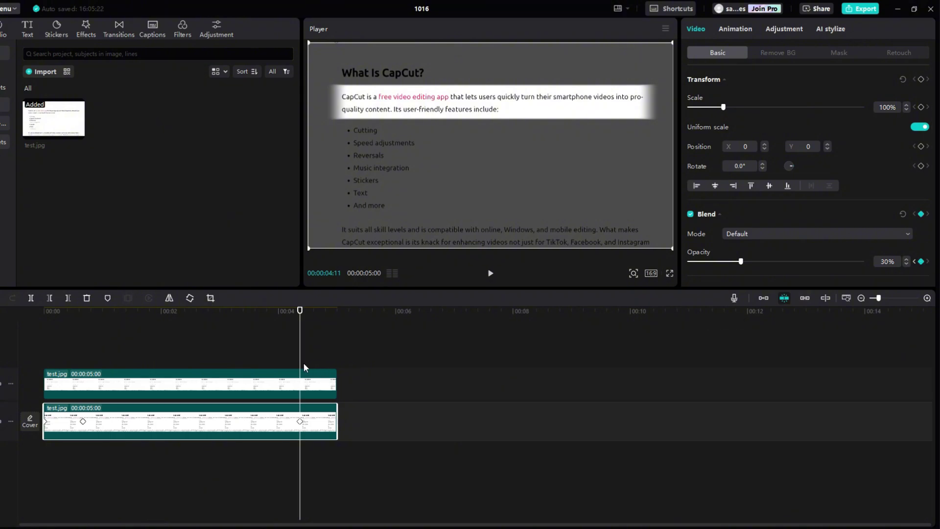
key("space")
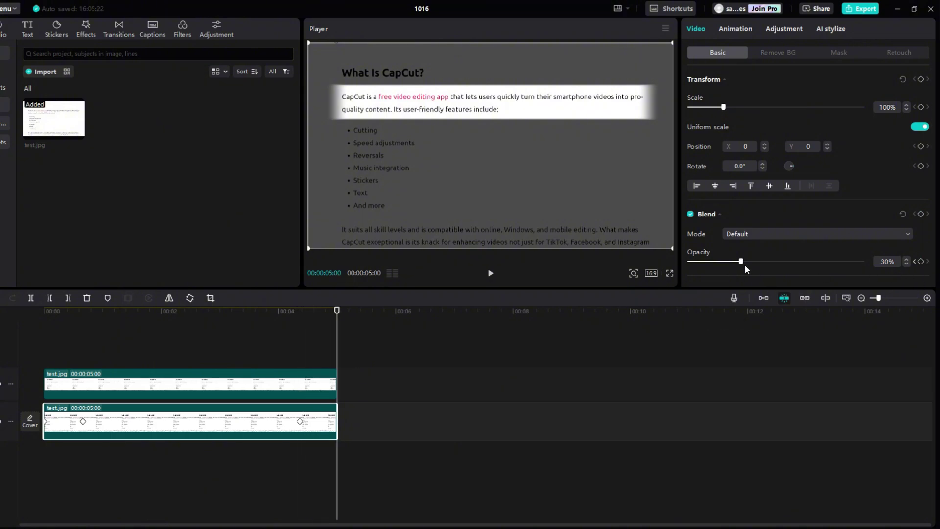
left_click(744, 264)
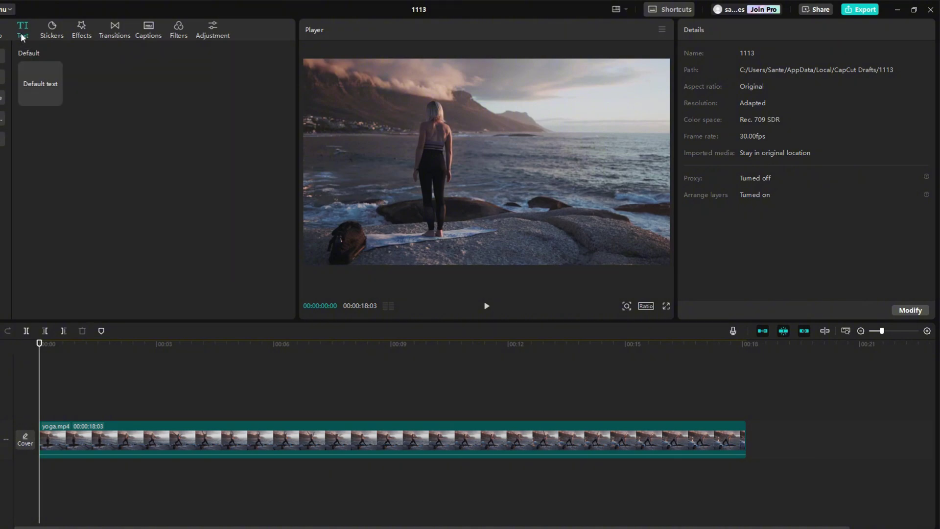
Add a default text over the yoga video reading 'YOGA' in the Bevan font.
left_click(55, 100)
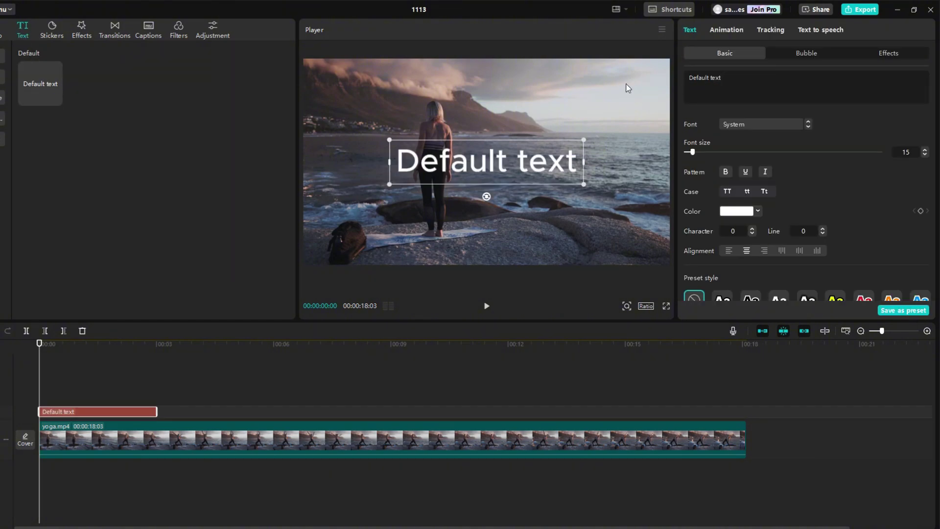
key("ctrl+a")
type("YOGA")
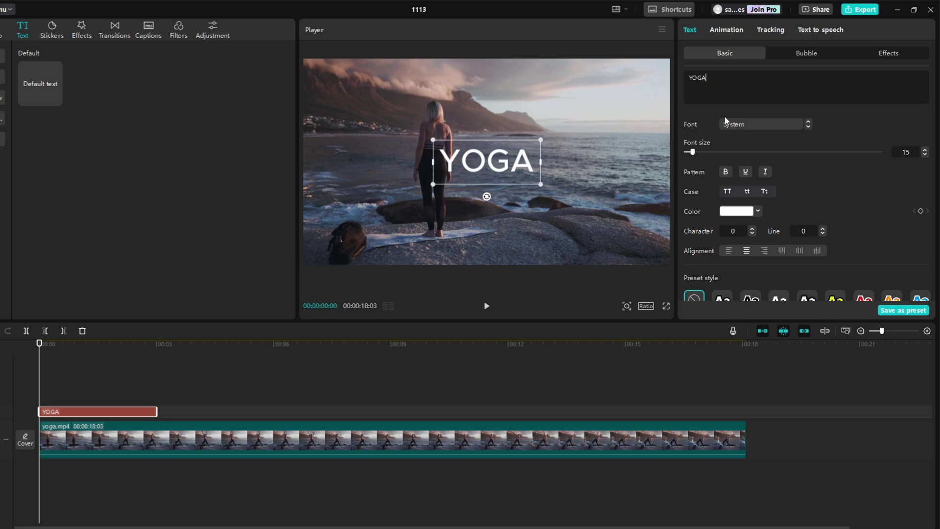
left_click(787, 128)
left_click(782, 175)
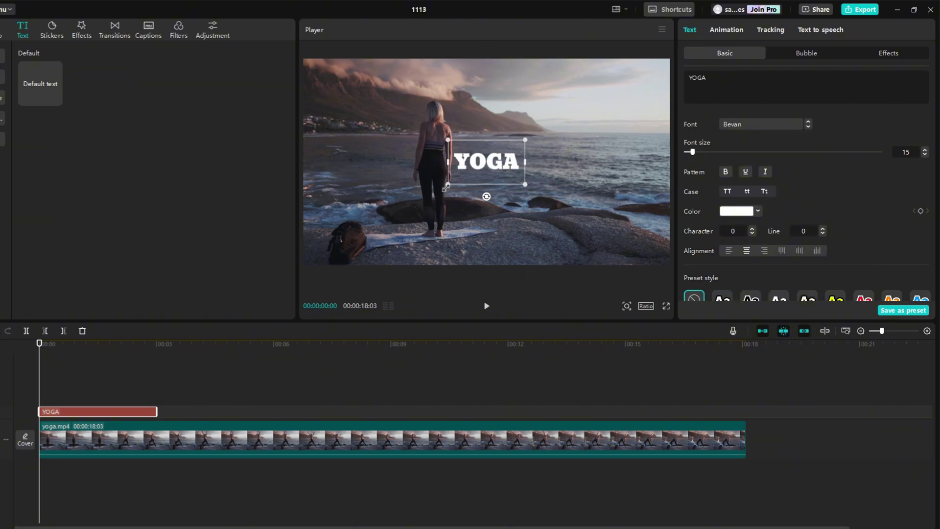
left_click_drag(445, 187, 392, 216)
scroll(834, 177, "down", 5)
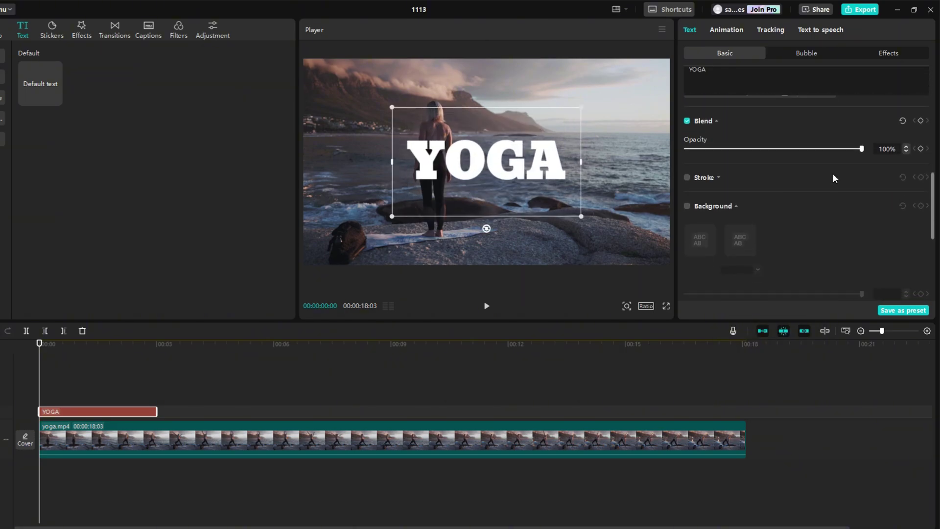
Give YOGA a black background filling the frame and extend its clip to 00:00:05:22.
left_click(687, 203)
scroll(710, 195, "down", 3)
left_click_drag(714, 255, 744, 280)
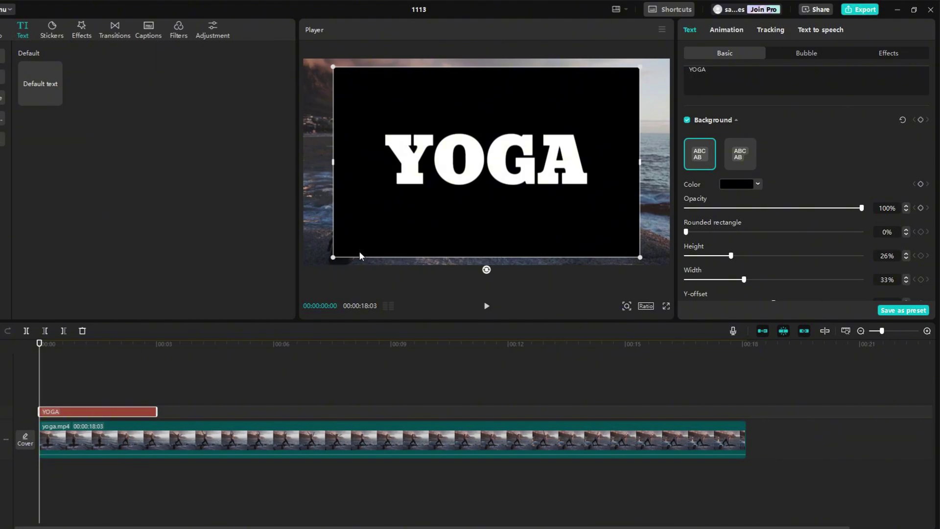
left_click_drag(333, 257, 275, 282)
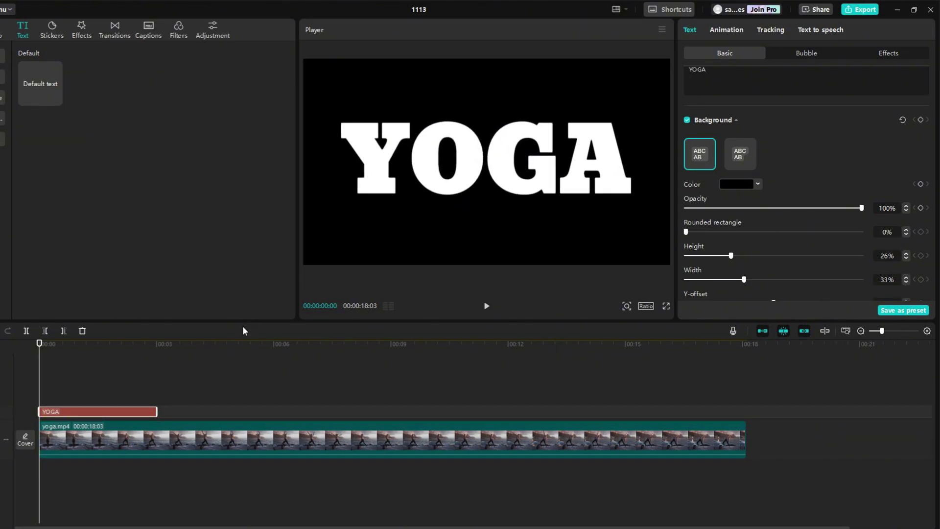
left_click_drag(156, 406, 261, 404)
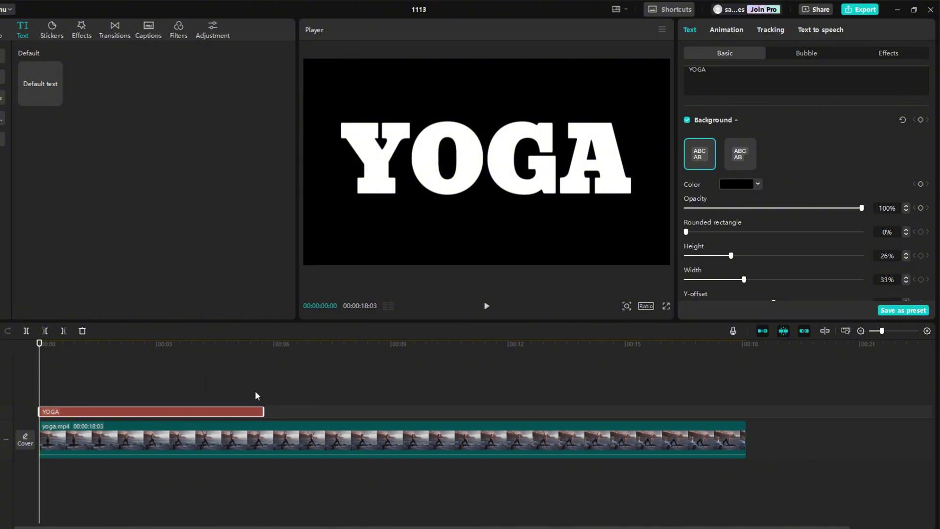
Convert the YOGA text to a compound clip, blend it with Multiply, and duplicate it onto a track above.
right_click(82, 413)
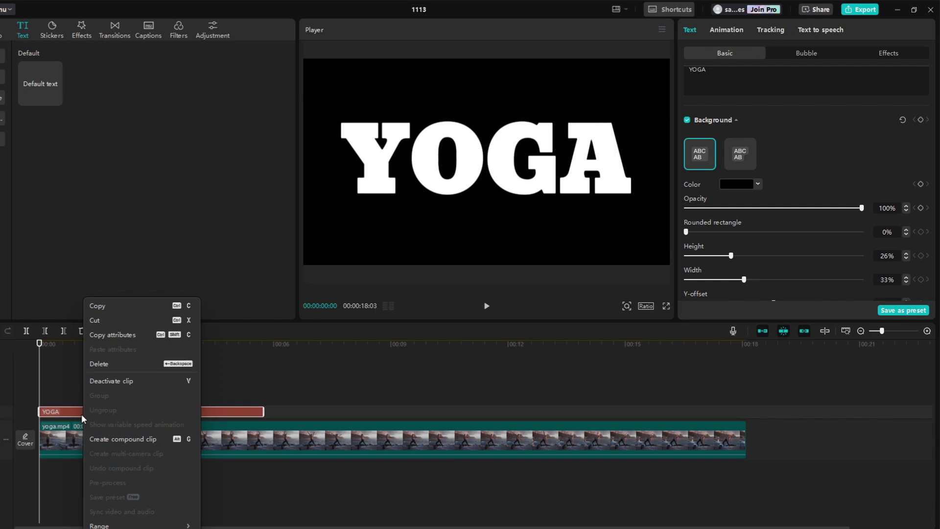
left_click(114, 438)
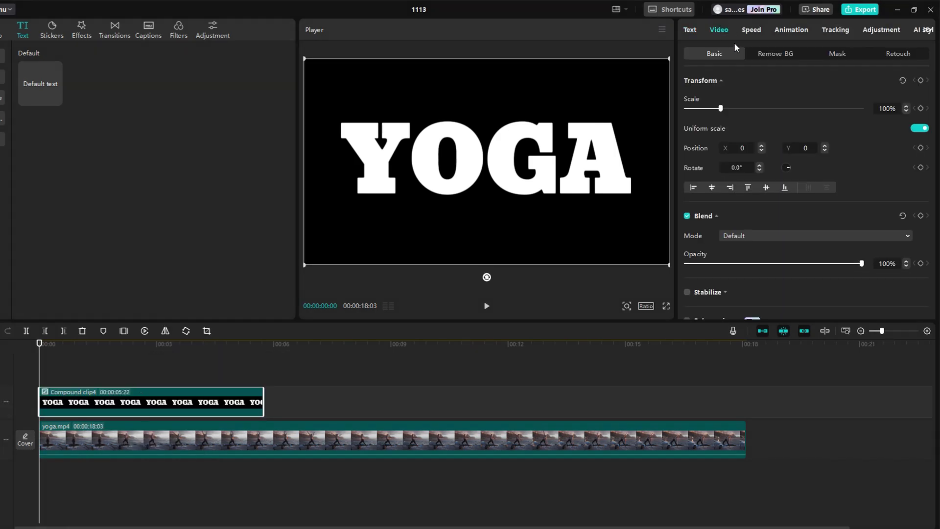
left_click(781, 236)
left_click(753, 418)
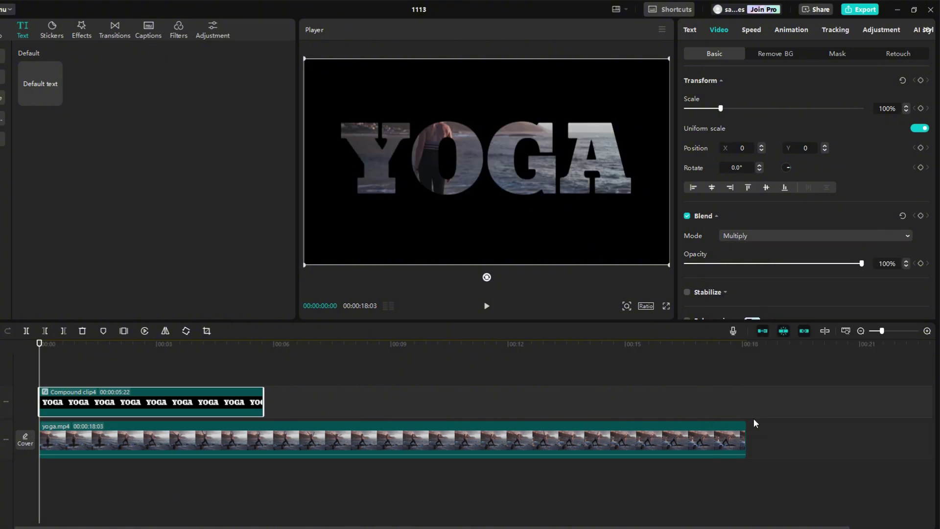
left_click_drag(134, 402, 132, 376)
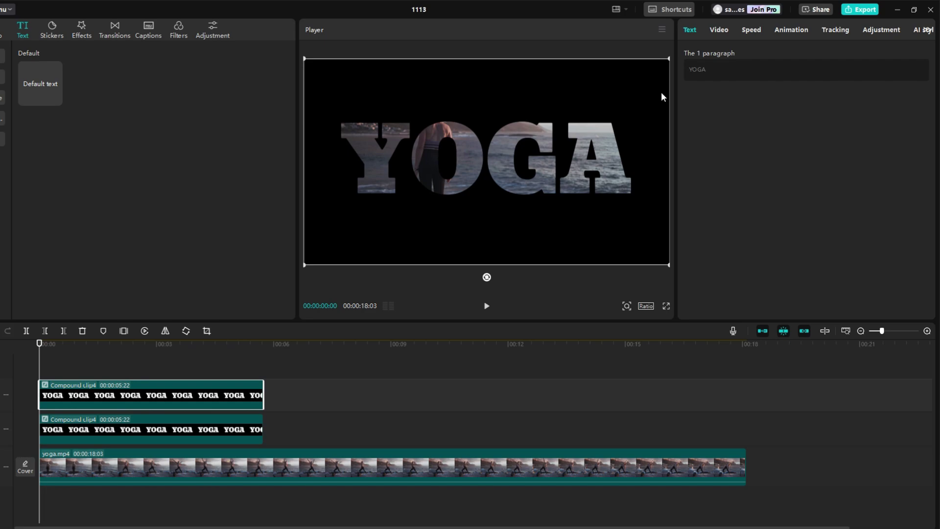
Apply keyframed Horizontal masks to both YOGA copies, flipping the lower copy's mask 180°.
left_click(723, 31)
left_click(842, 58)
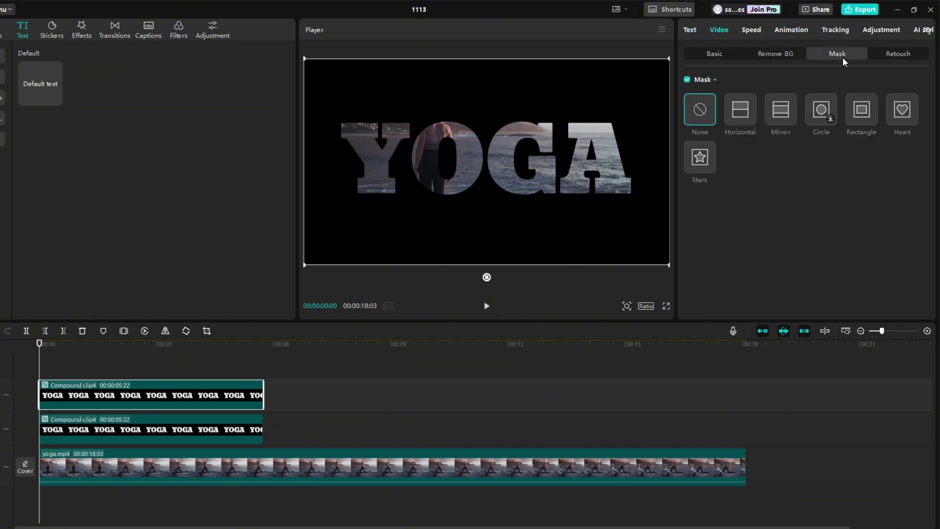
left_click(740, 110)
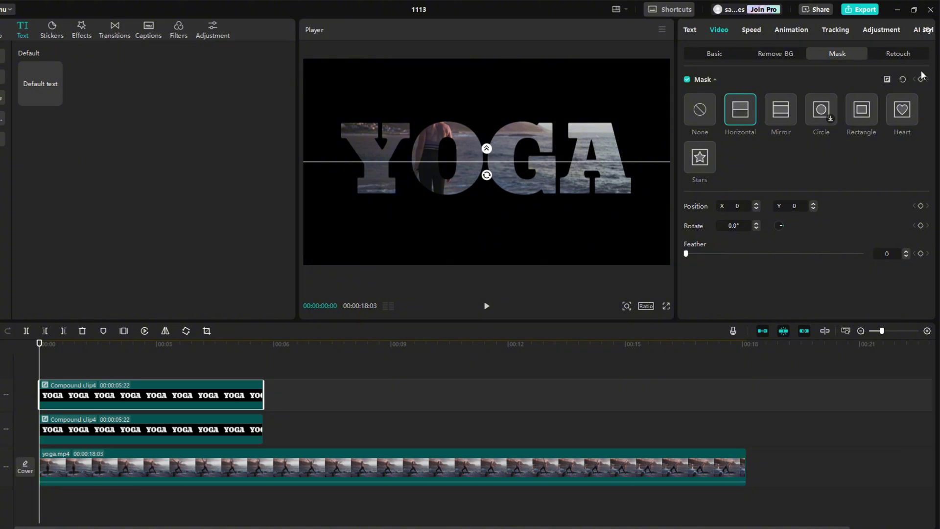
key("Right")
key("Right")
key("Right")
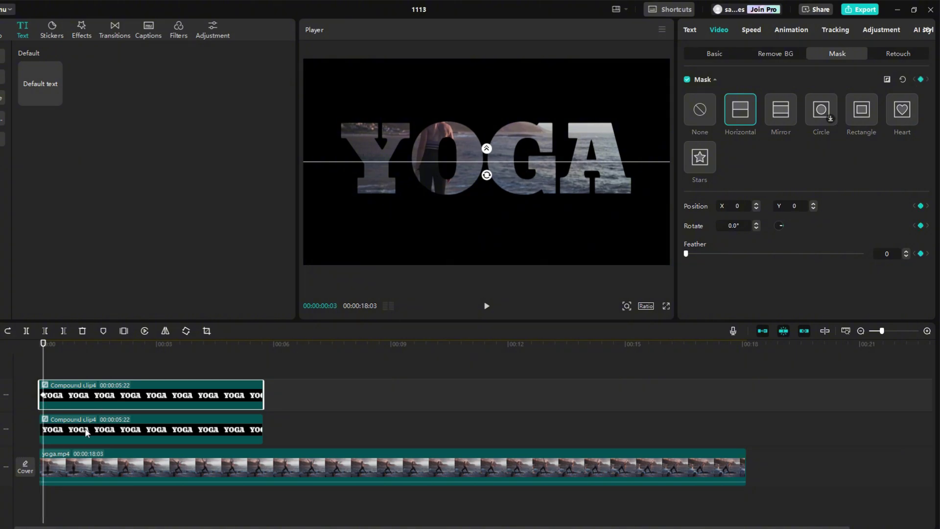
left_click(79, 431)
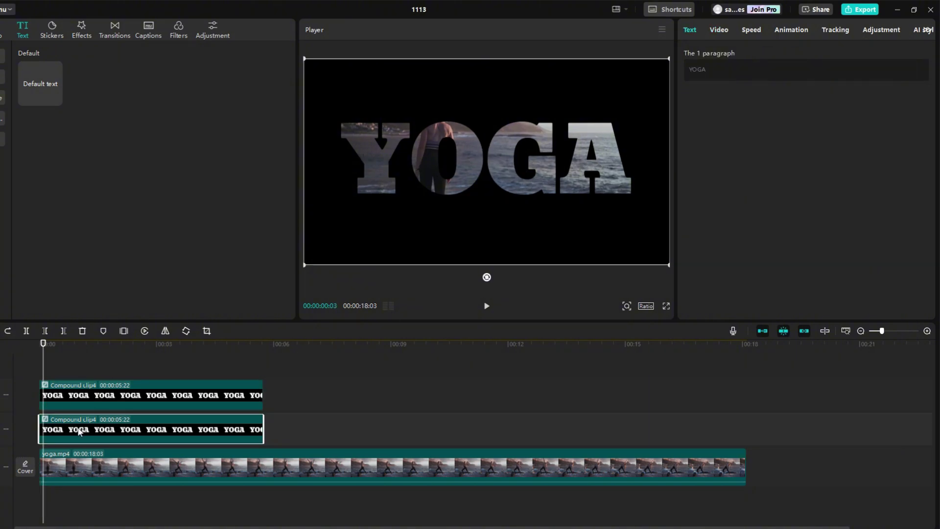
left_click(719, 30)
left_click(749, 113)
left_click_drag(487, 178, 492, 123)
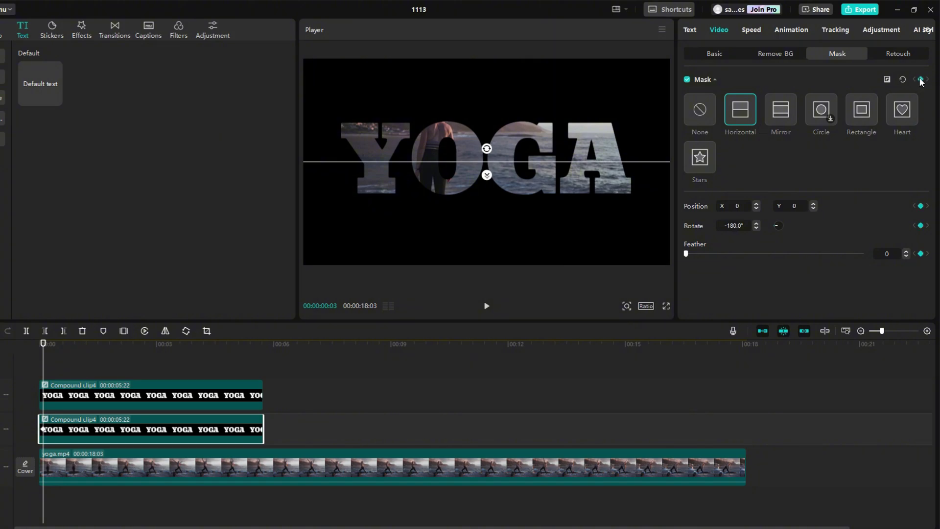
At about 2 seconds, slide the lower mask to the bottom edge and the top mask to the top, then play.
left_click_drag(43, 375, 132, 377)
left_click_drag(428, 166, 421, 269)
left_click(156, 406)
left_click(728, 35)
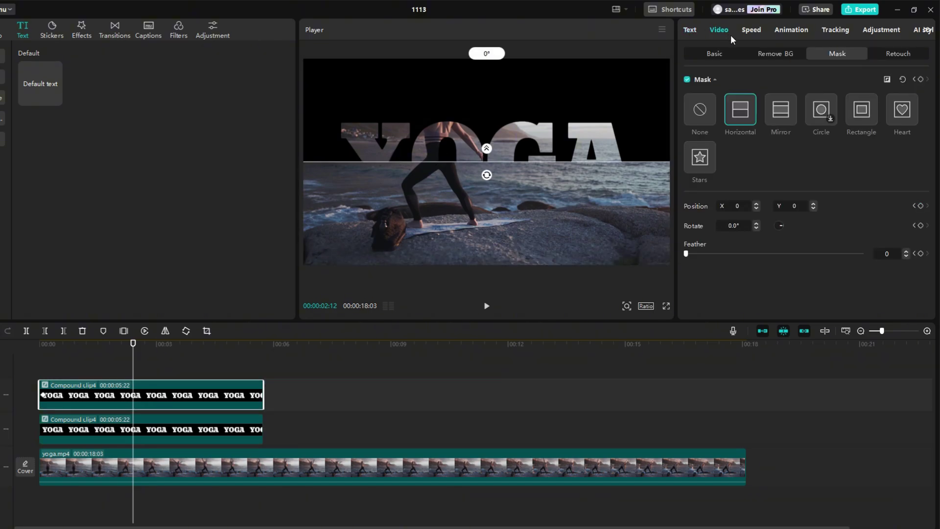
left_click_drag(455, 162, 462, 59)
left_click(487, 305)
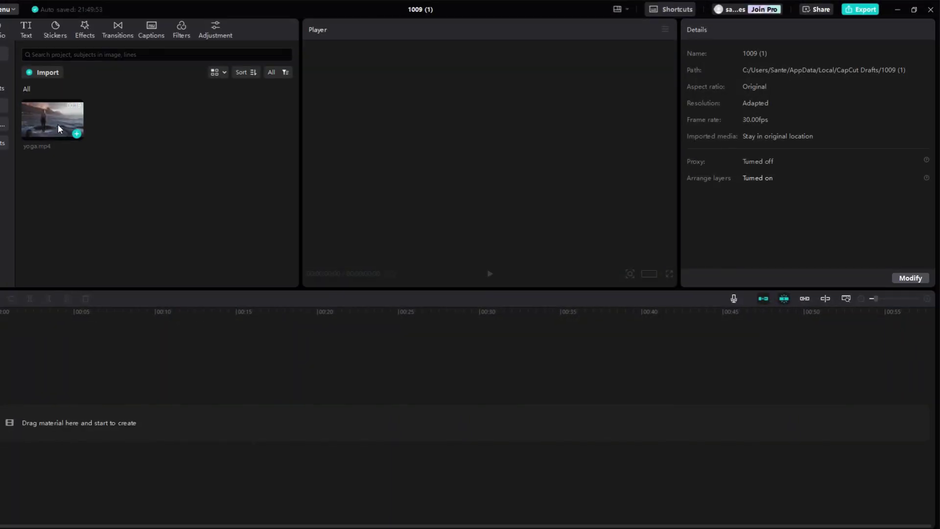
Place yoga.mp4 on the timeline and paste a copy onto a track above.
left_click_drag(52, 120, 55, 387)
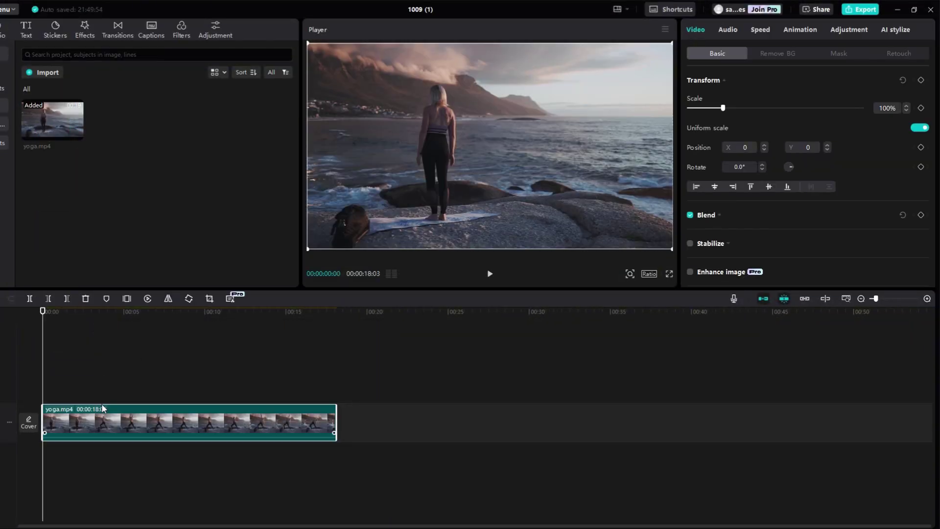
key("ctrl+c")
key("ctrl+v")
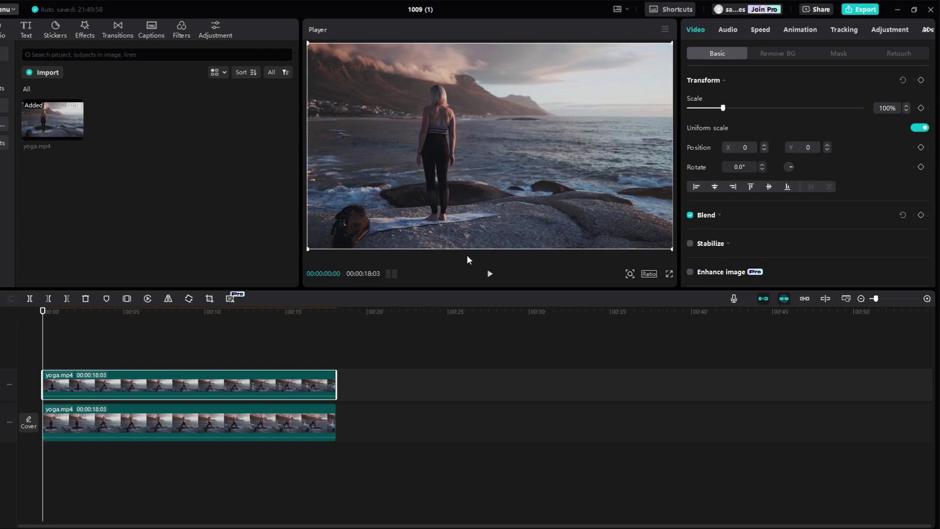
Enable Auto removal in Remove BG on the top copy and toggle the bottom track to check the cutout.
left_click(767, 57)
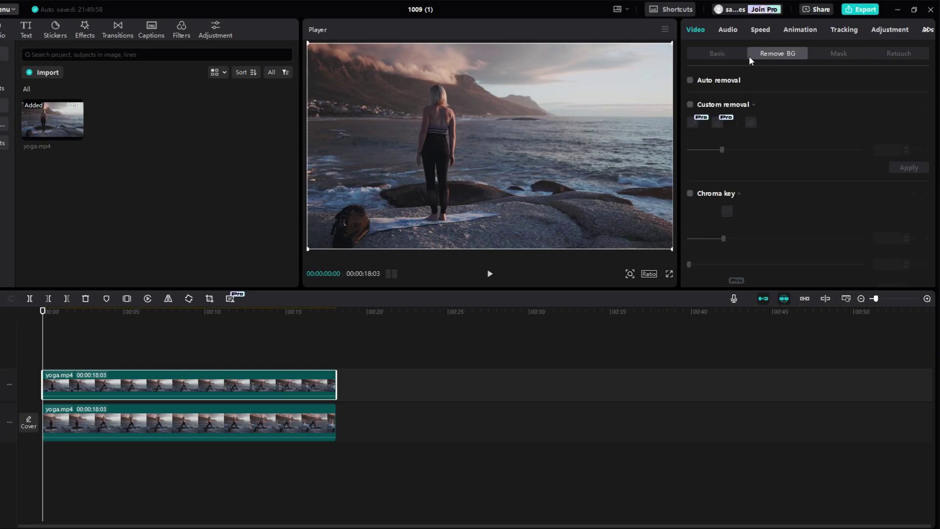
left_click(690, 81)
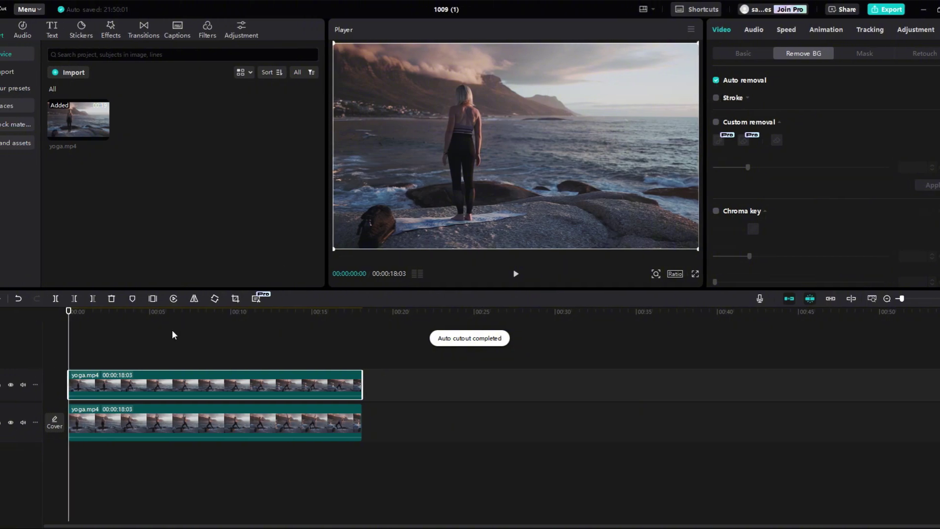
left_click(11, 423)
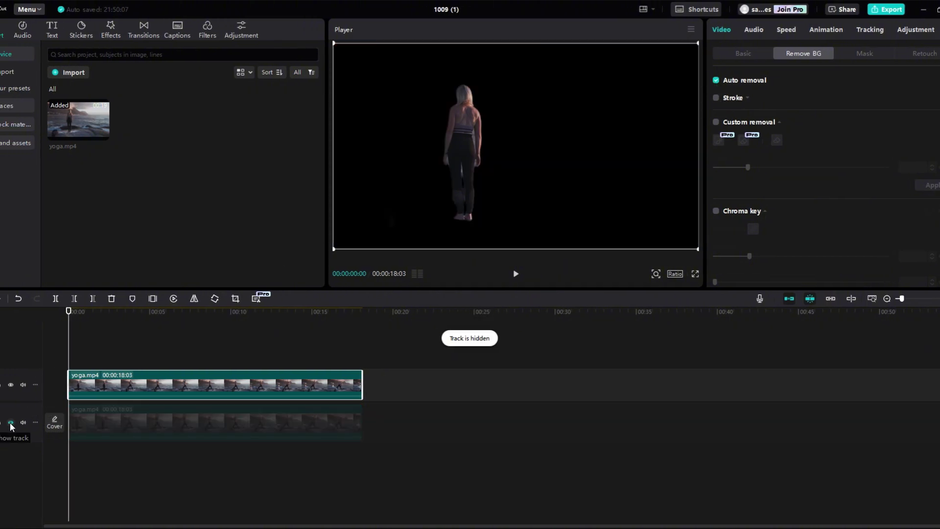
left_click(11, 423)
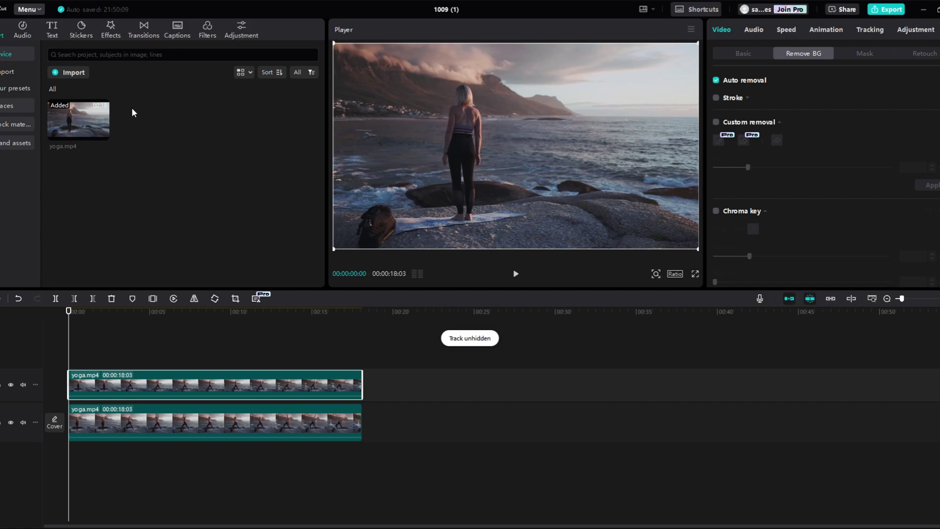
Add a default text reading 'Text' between the two yoga tracks, positioned over the woman.
left_click(62, 34)
left_click(85, 96)
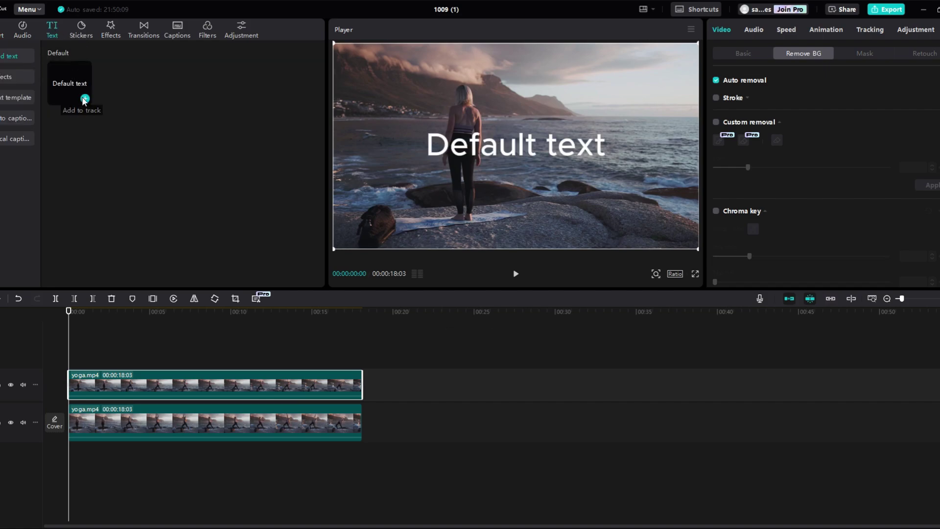
left_click_drag(91, 364, 91, 396)
triple_click(773, 82)
type("Text")
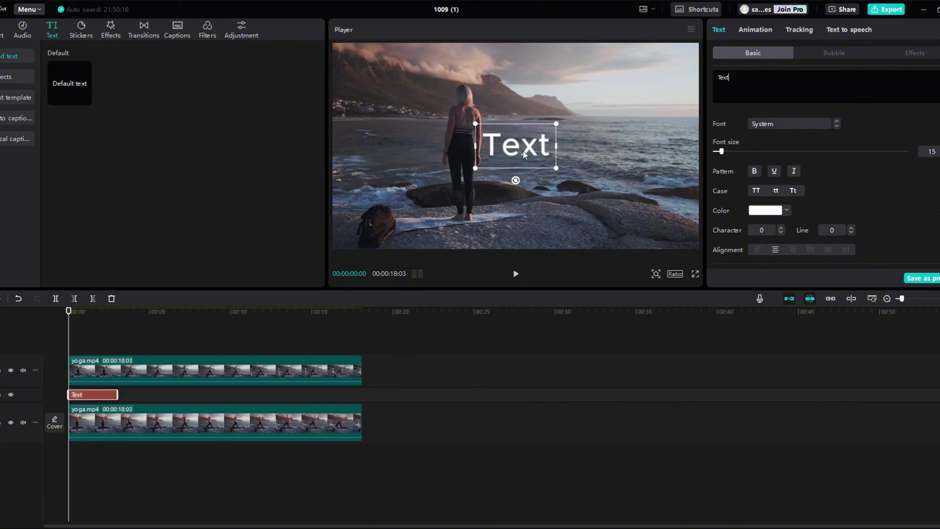
left_click_drag(525, 148, 469, 145)
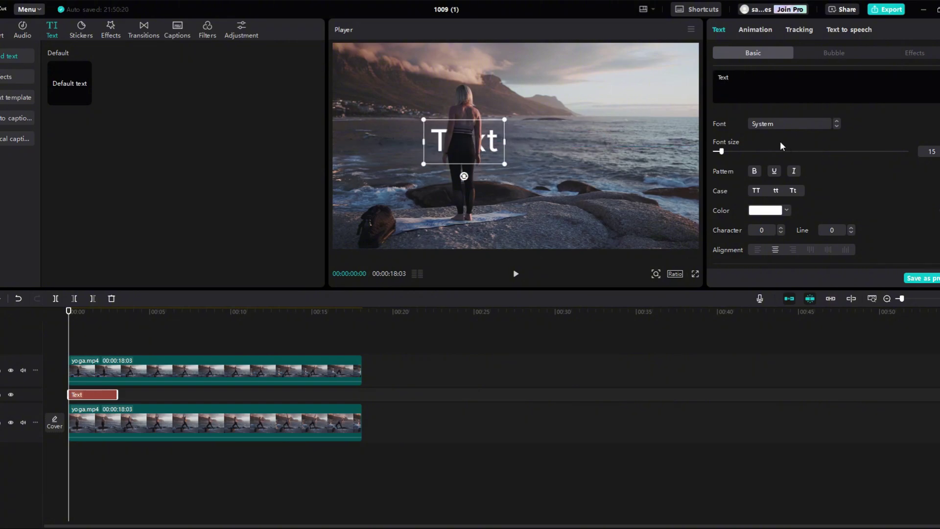
Set the text font to Rubik-Bold and enlarge it across the frame.
left_click(781, 126)
left_click(787, 174)
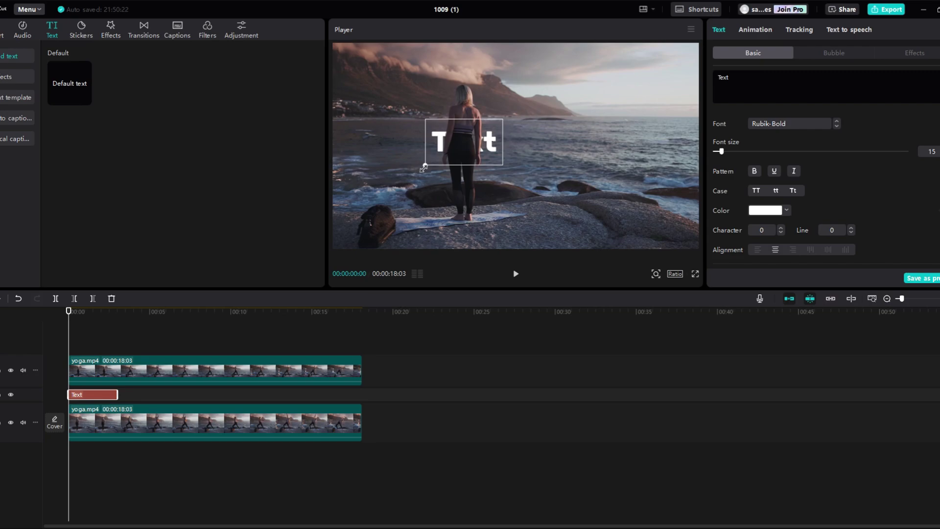
left_click_drag(424, 168, 304, 230)
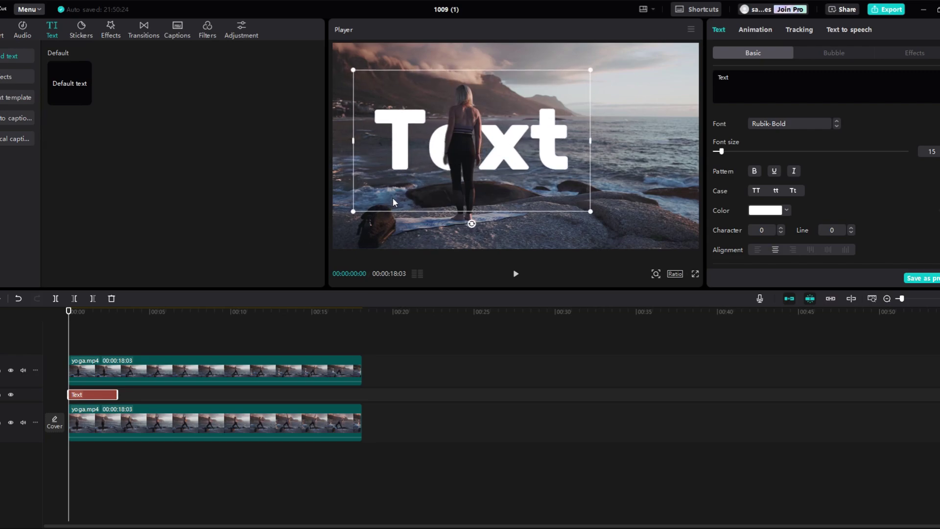